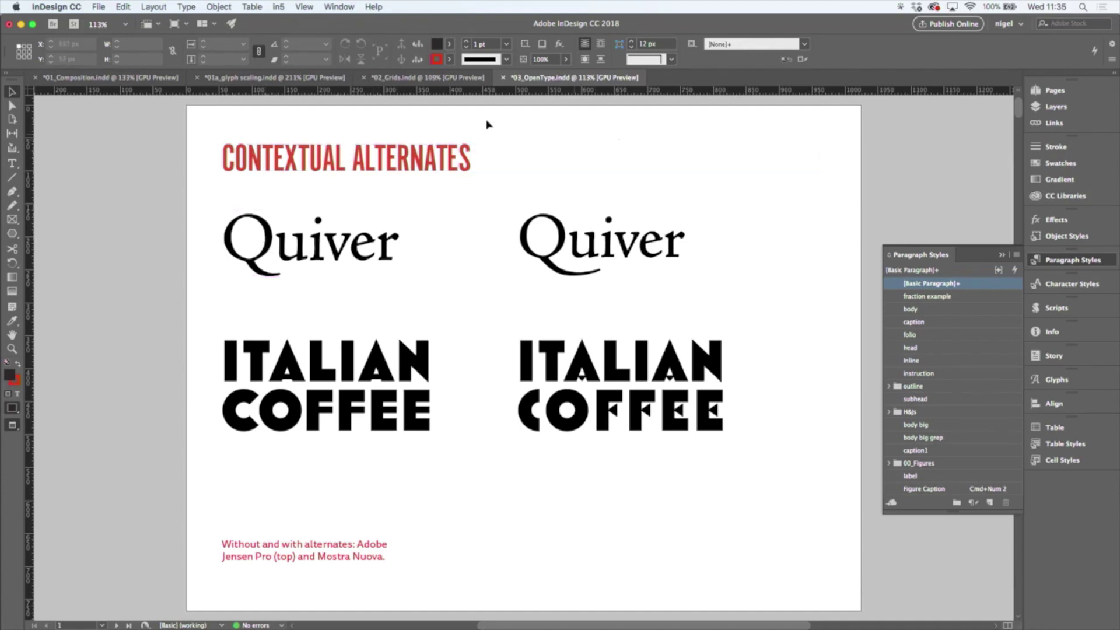
Switch from InDesign to Safari's Typekit My Library page
key(super+Tab)
key(super+Tab)
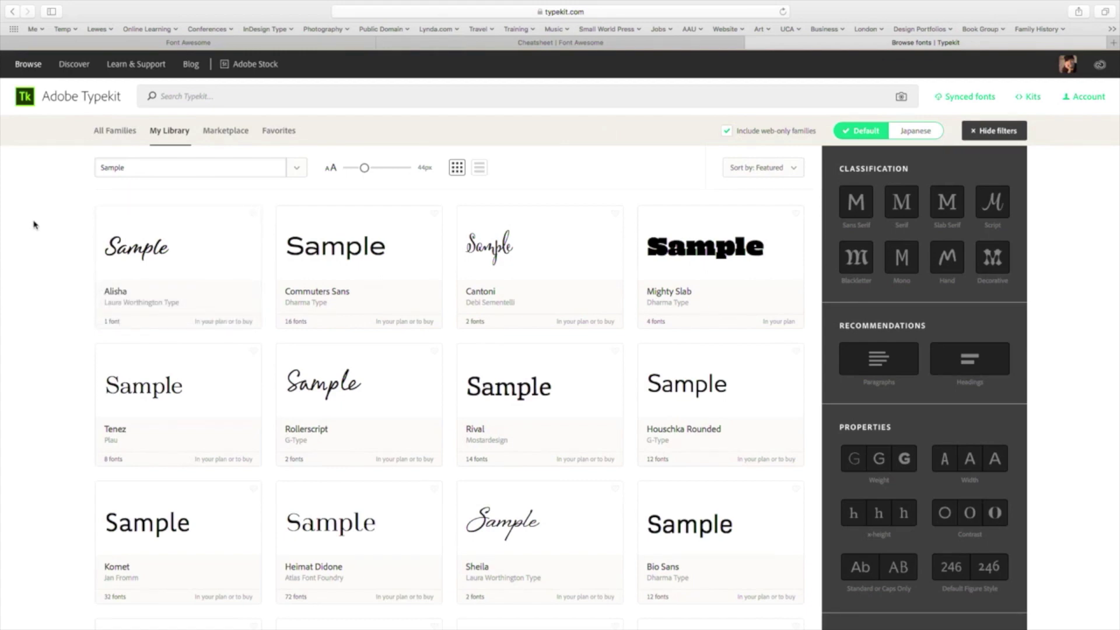
Return to the InDesign document on the Contextual Alternates page
key(ctrl+Left)
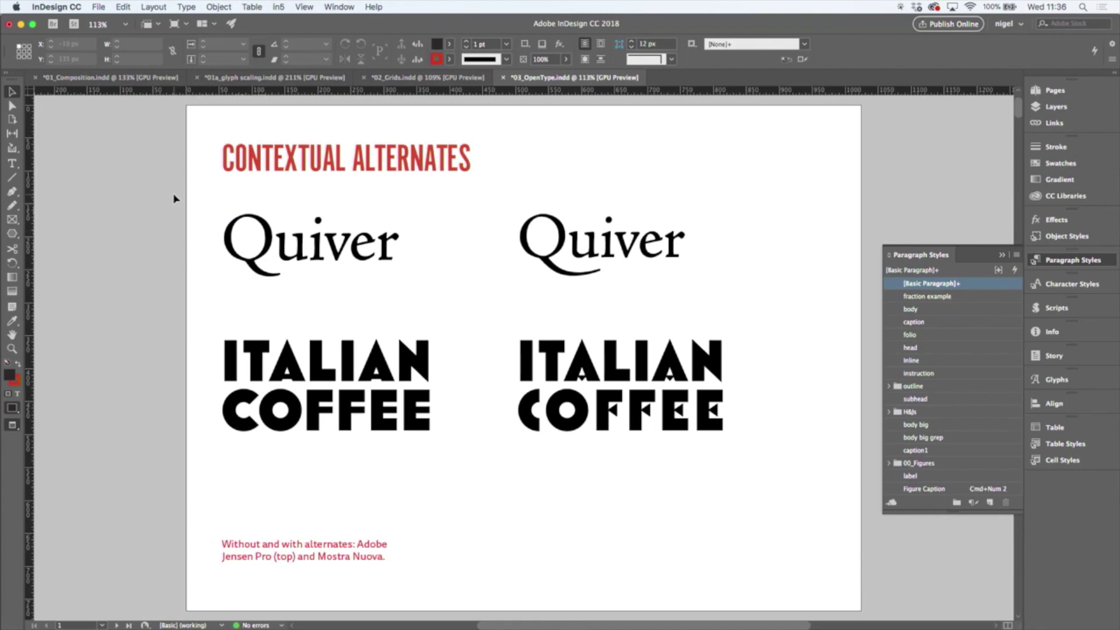
In Advanced Type preferences, enable the Type Contextual Controls for character alternates and confirm
key(super+k)
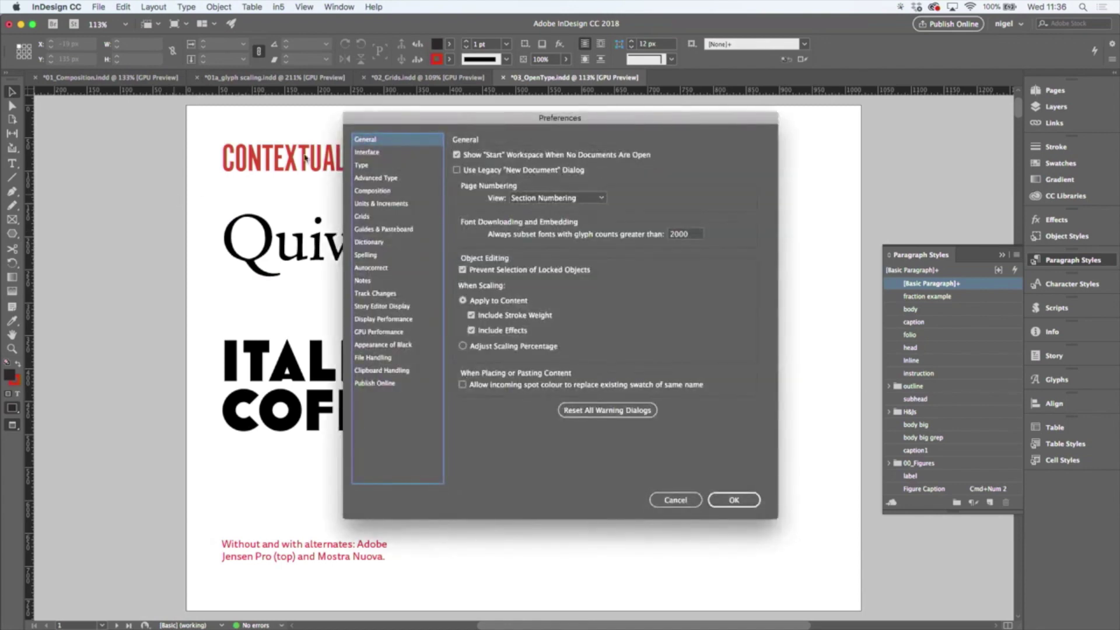
click(371, 166)
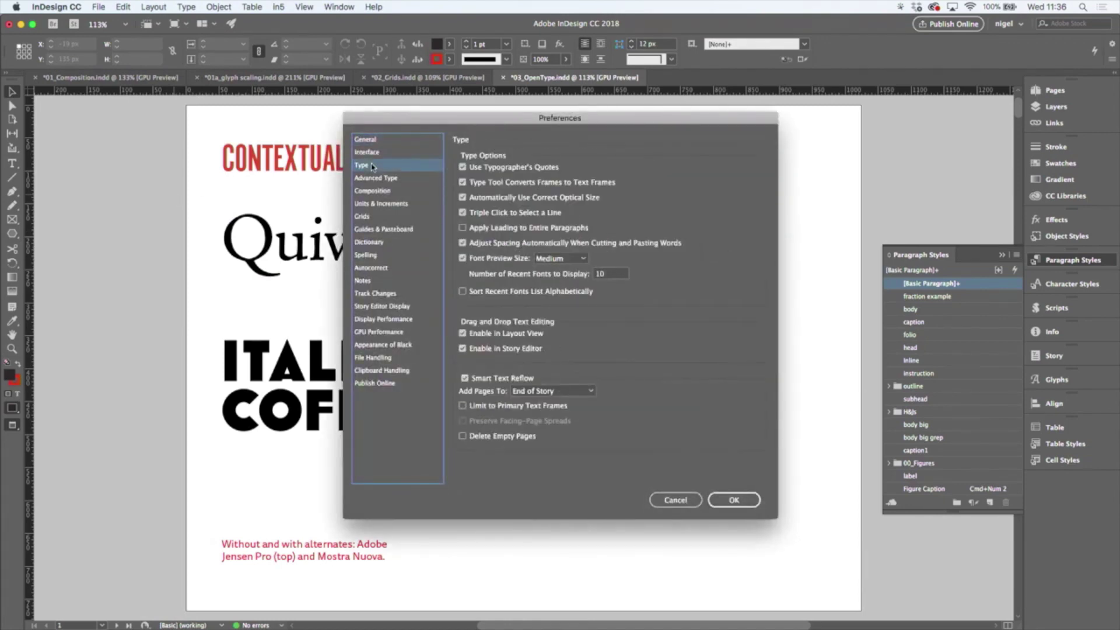
click(372, 179)
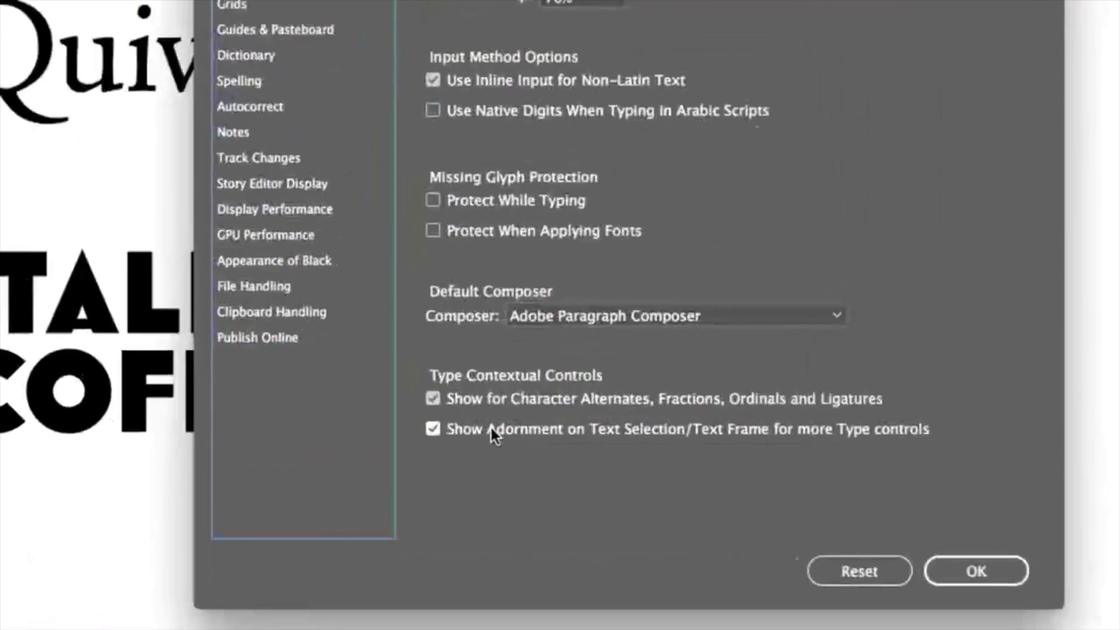
click(487, 409)
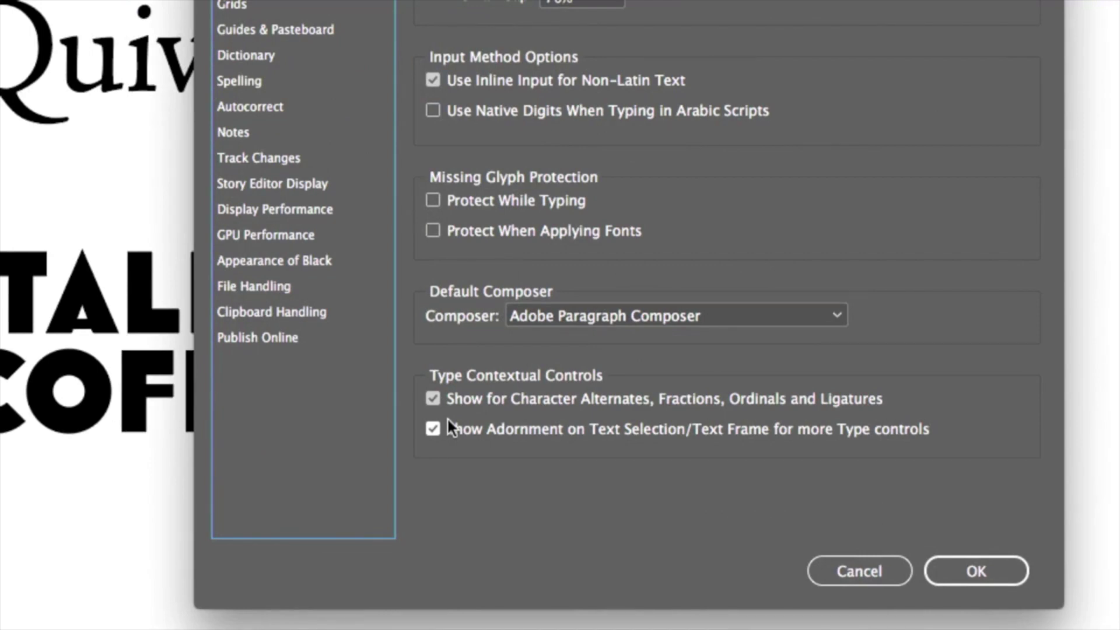
key(Return)
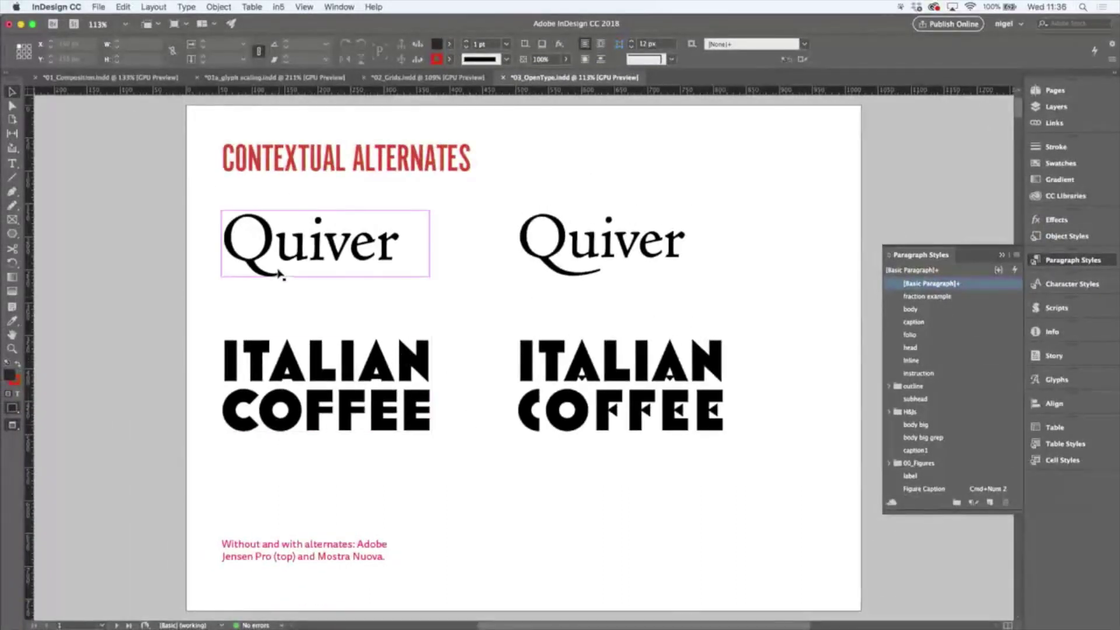
Replace the Q in the left Quiver with its long-tailed alternate, then select the A in ITALIAN
double_click(276, 266)
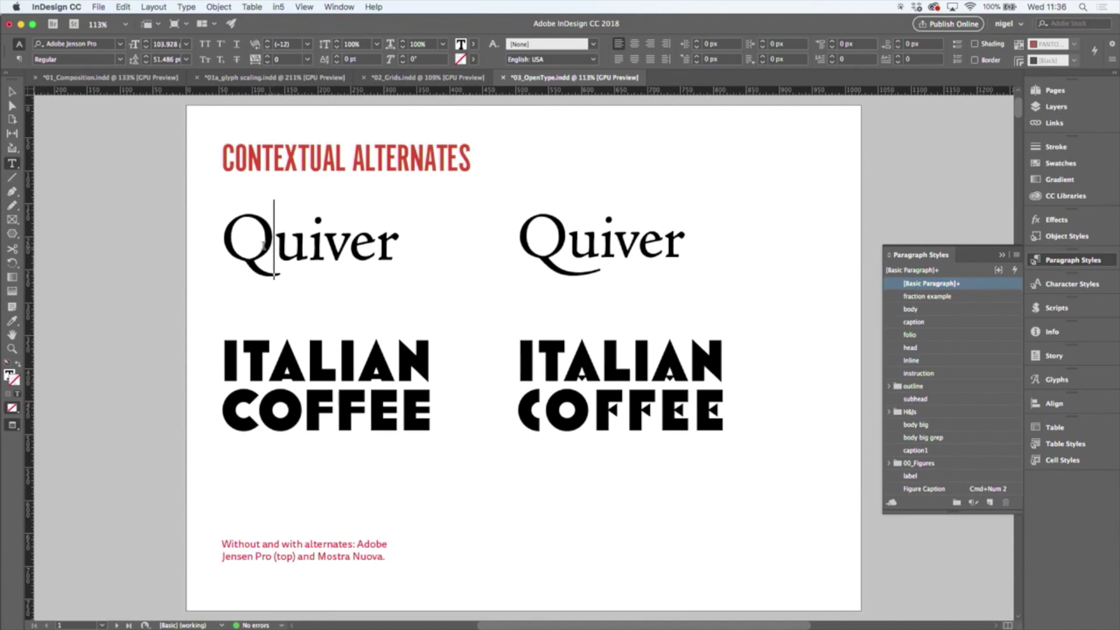
drag(275, 248, 243, 248)
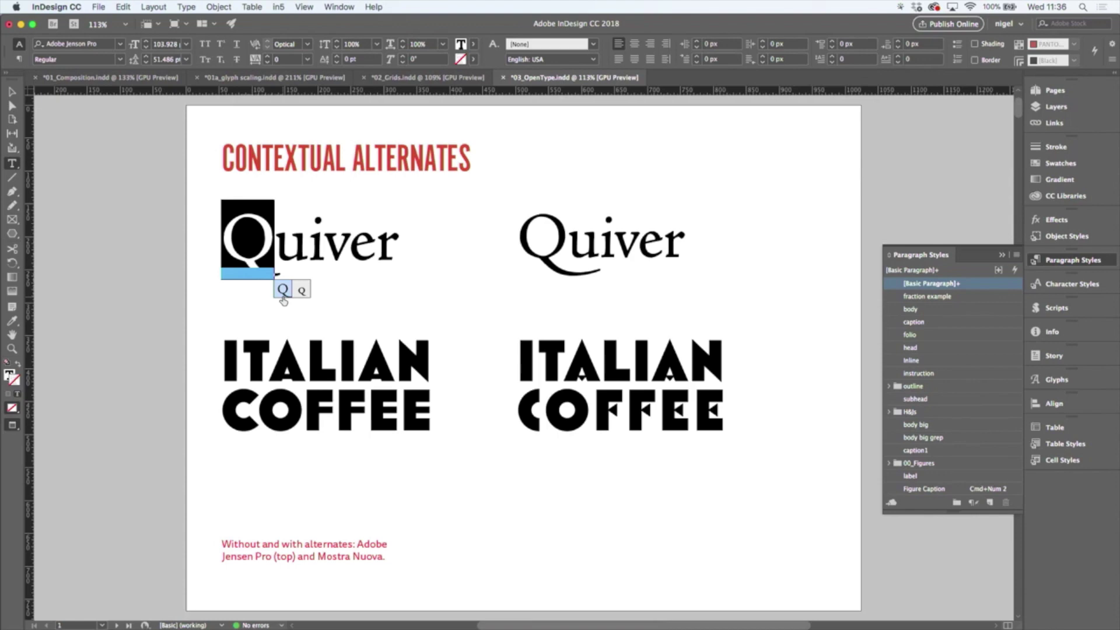
click(283, 297)
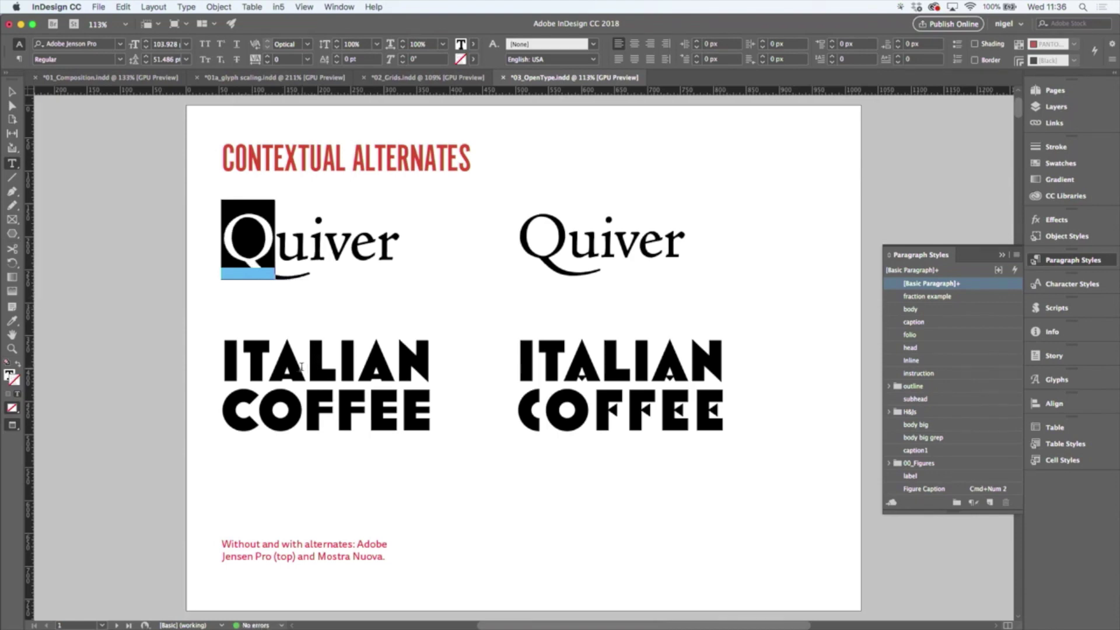
click(296, 363)
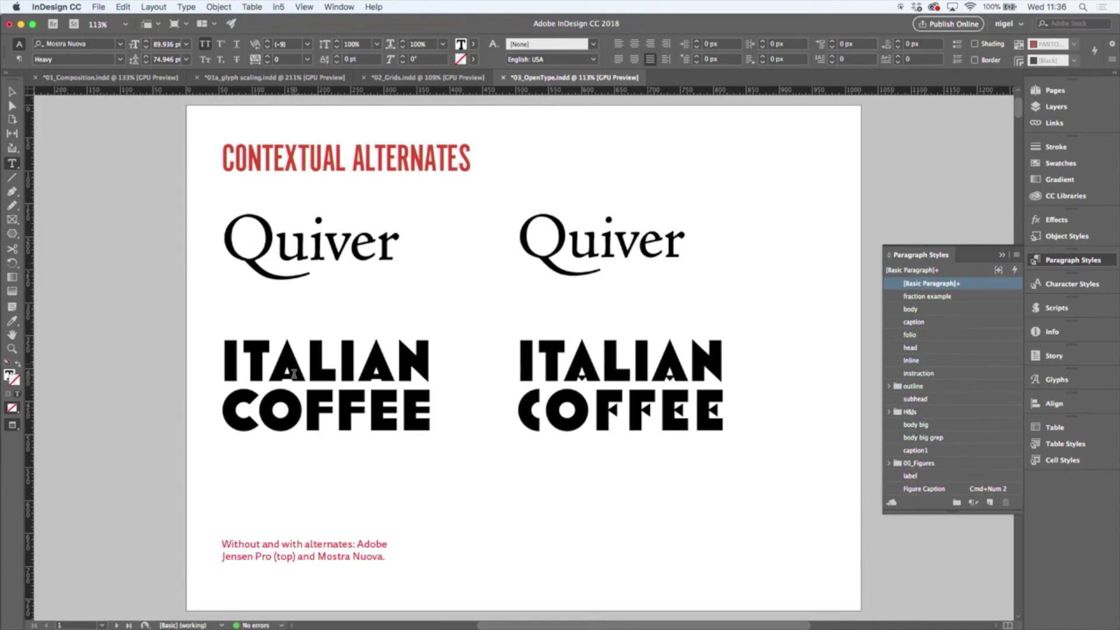
key(shift+Left)
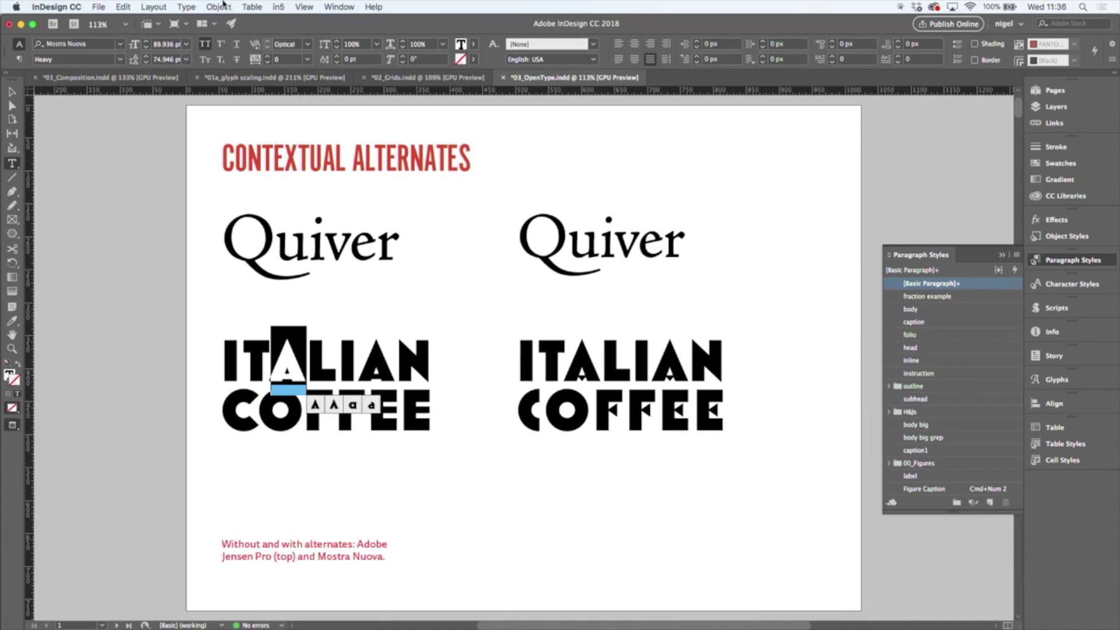
Open the Glyphs panel from the Type menu and move it up beside the page
click(185, 7)
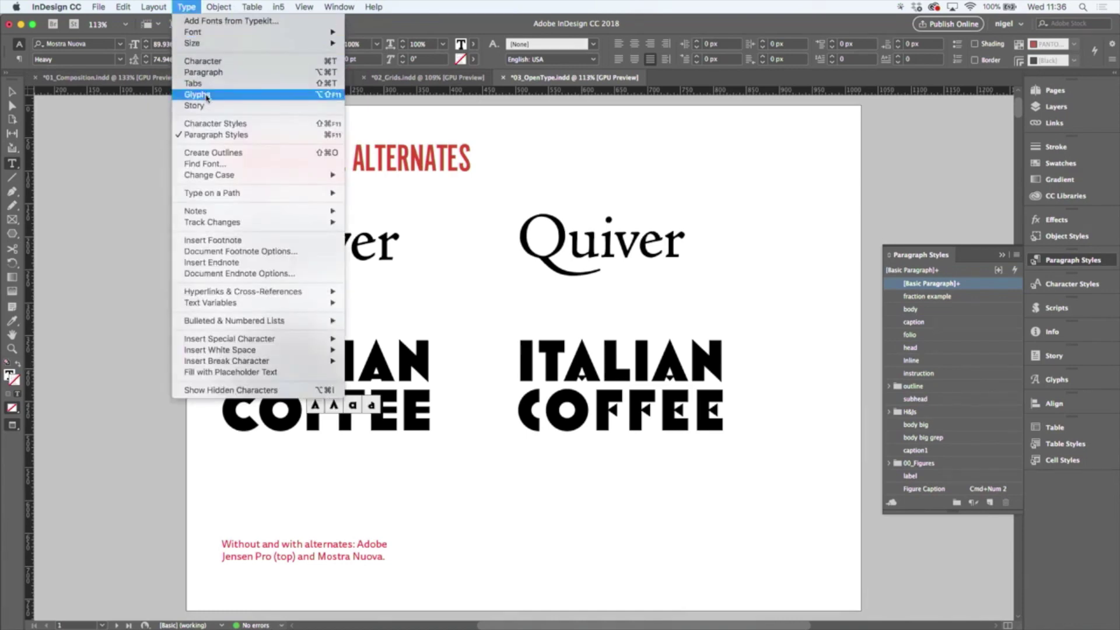
click(207, 96)
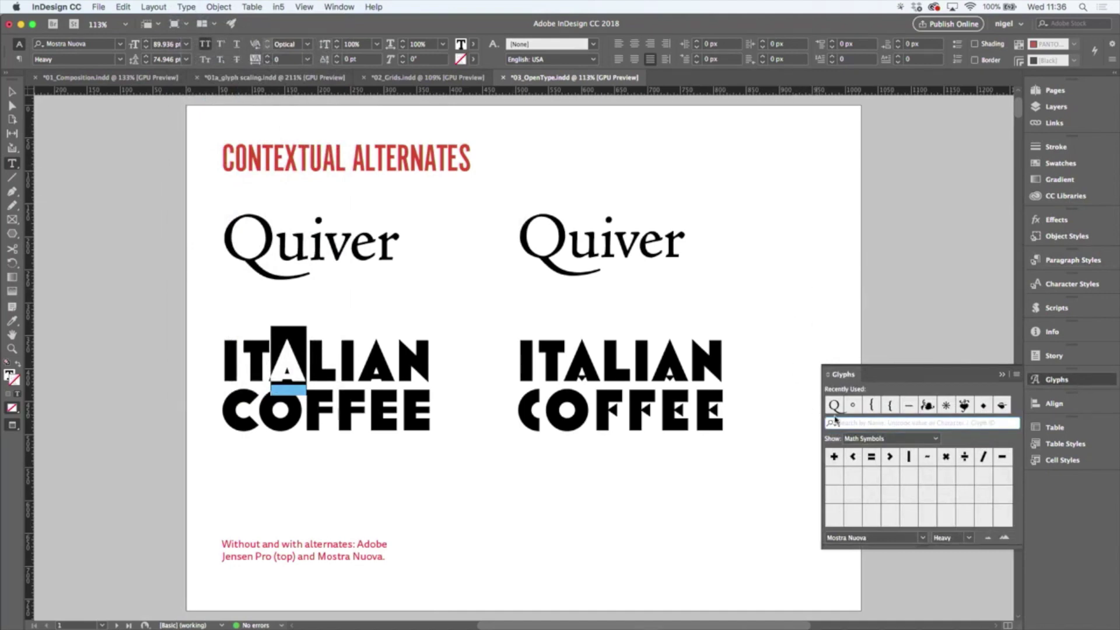
drag(839, 367, 739, 107)
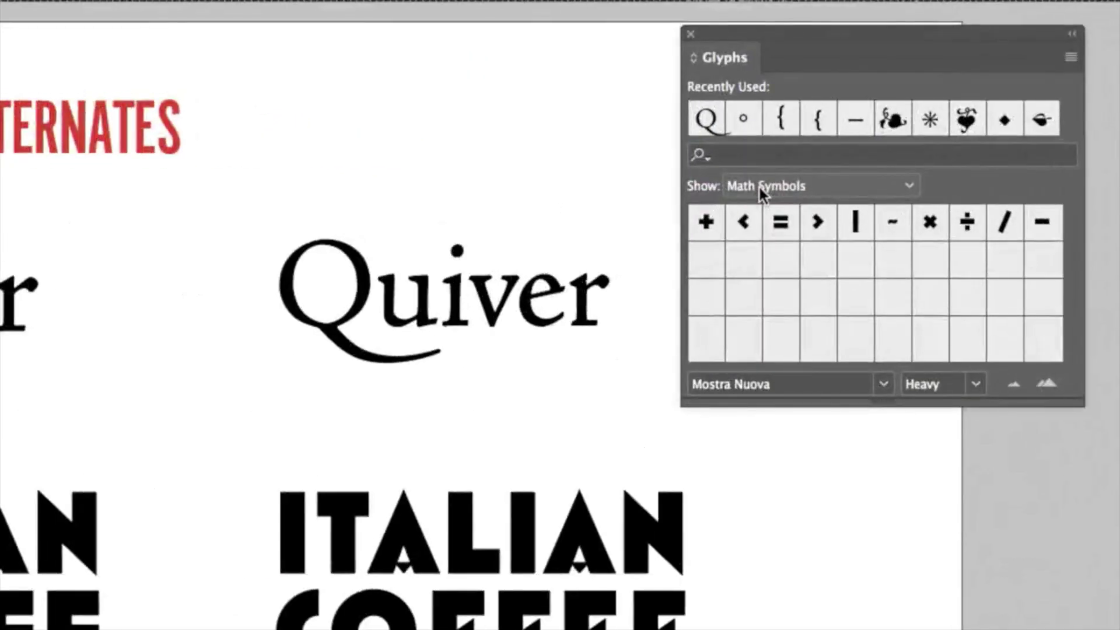
Set the Glyphs panel's Show list to Alternates for Selection
click(803, 188)
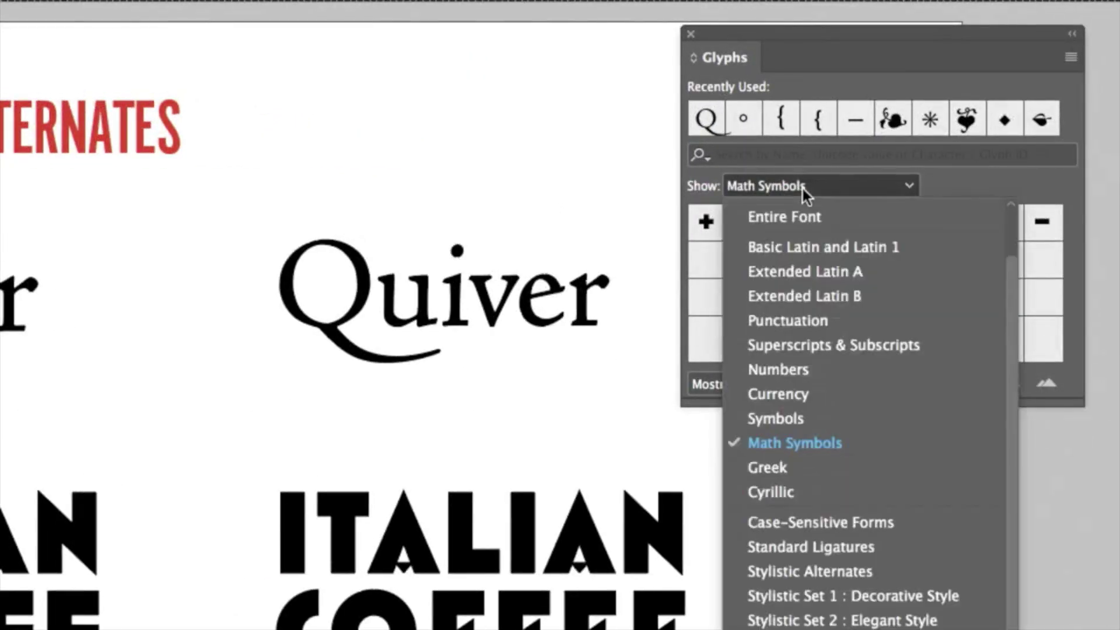
click(808, 491)
click(902, 187)
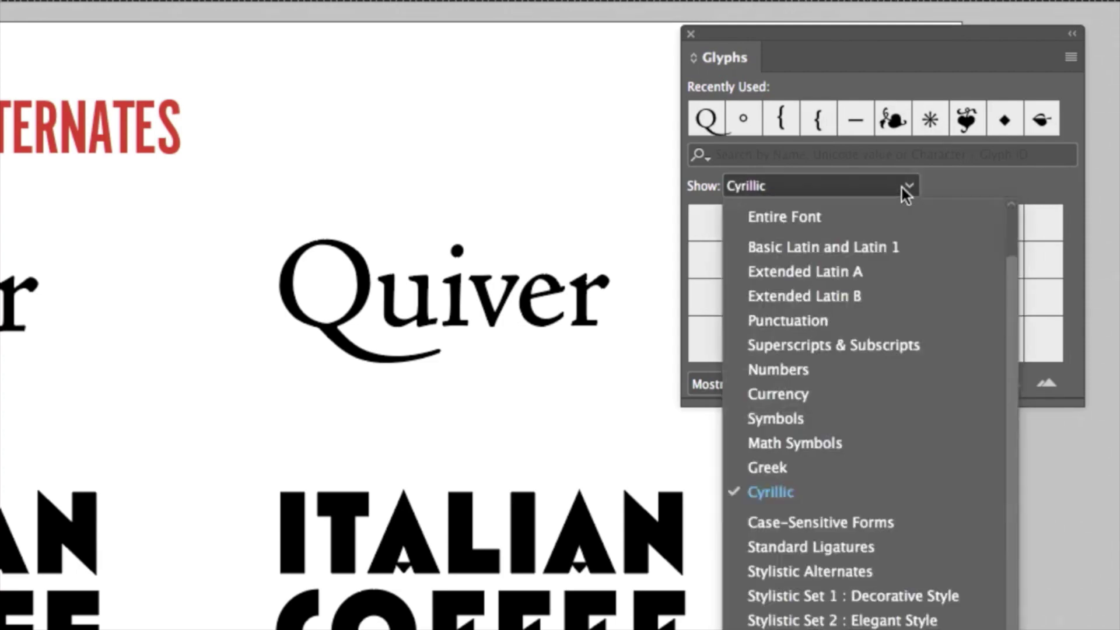
scroll(878, 254, up, 2)
scroll(878, 264, down, 2)
click(850, 571)
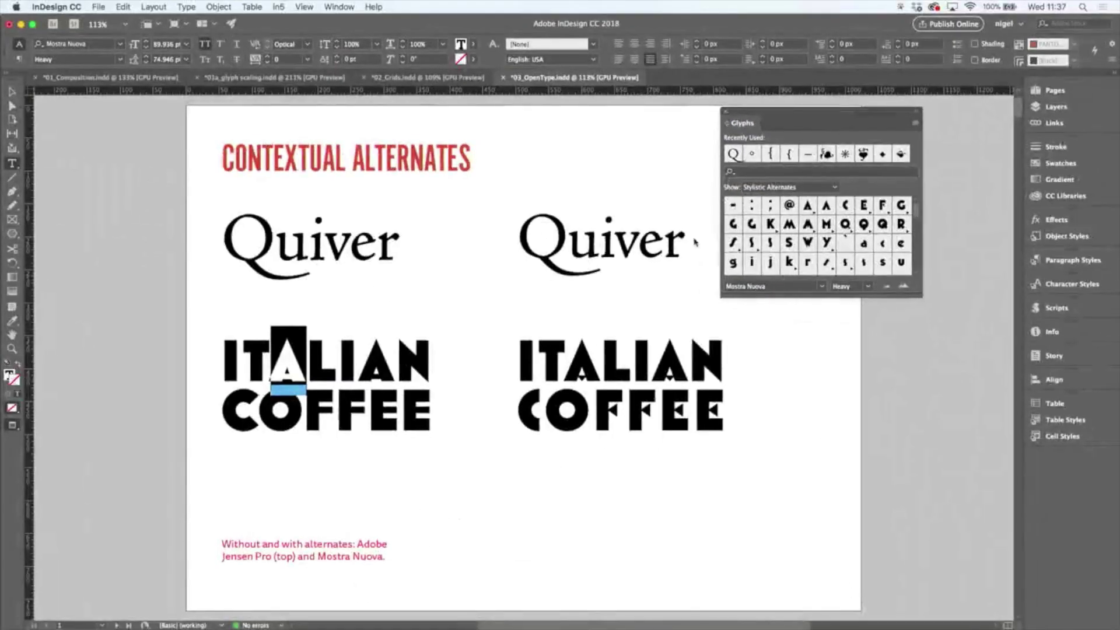
click(830, 188)
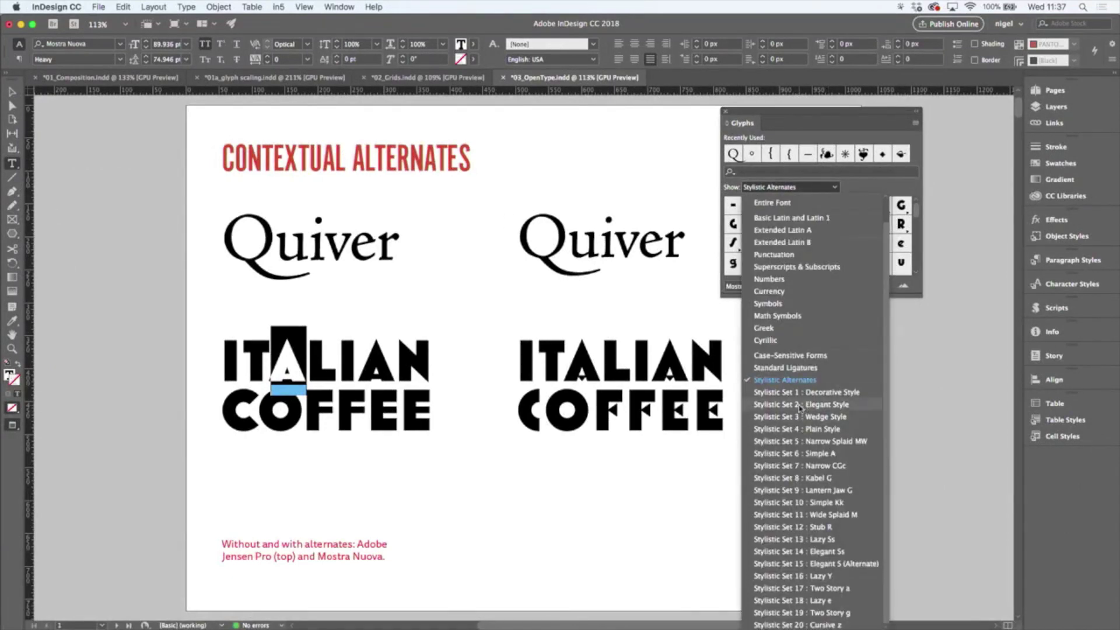
scroll(800, 407, up, 2)
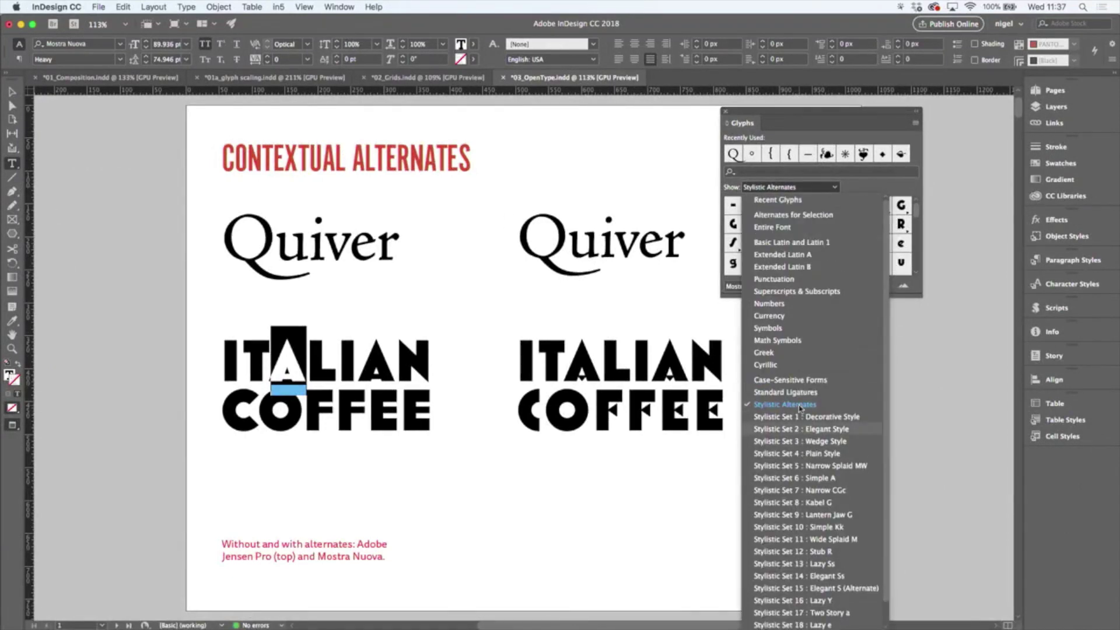
click(827, 216)
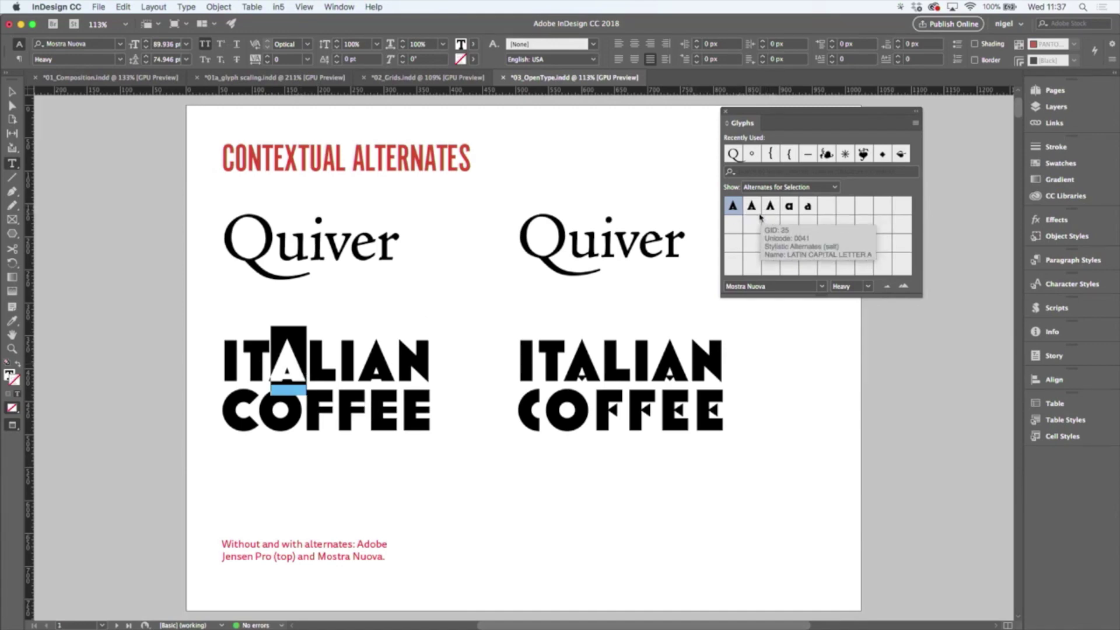
Swap ITALIAN's A for its second alternate and Norfolk's f for a swash alternate, then deselect
click(752, 208)
double_click(752, 207)
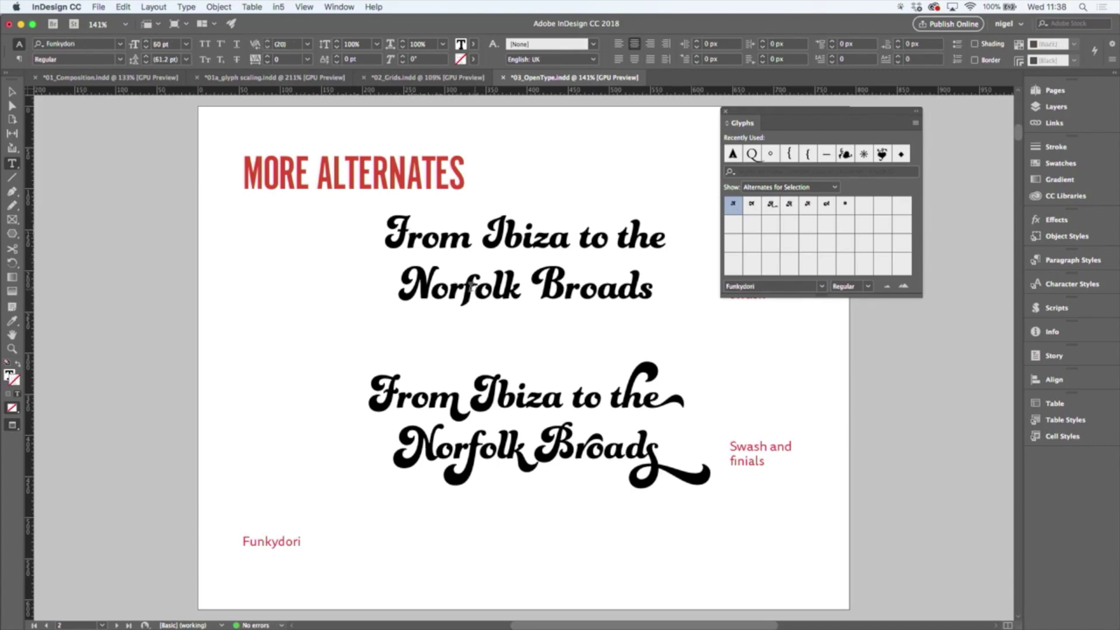
drag(476, 288, 467, 291)
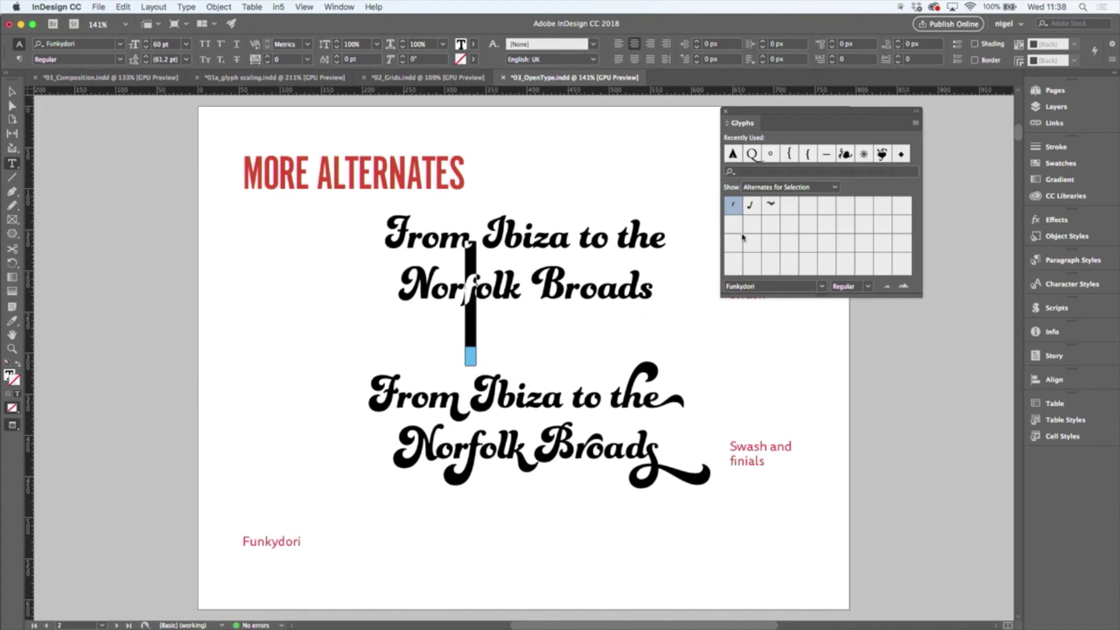
click(752, 207)
double_click(753, 208)
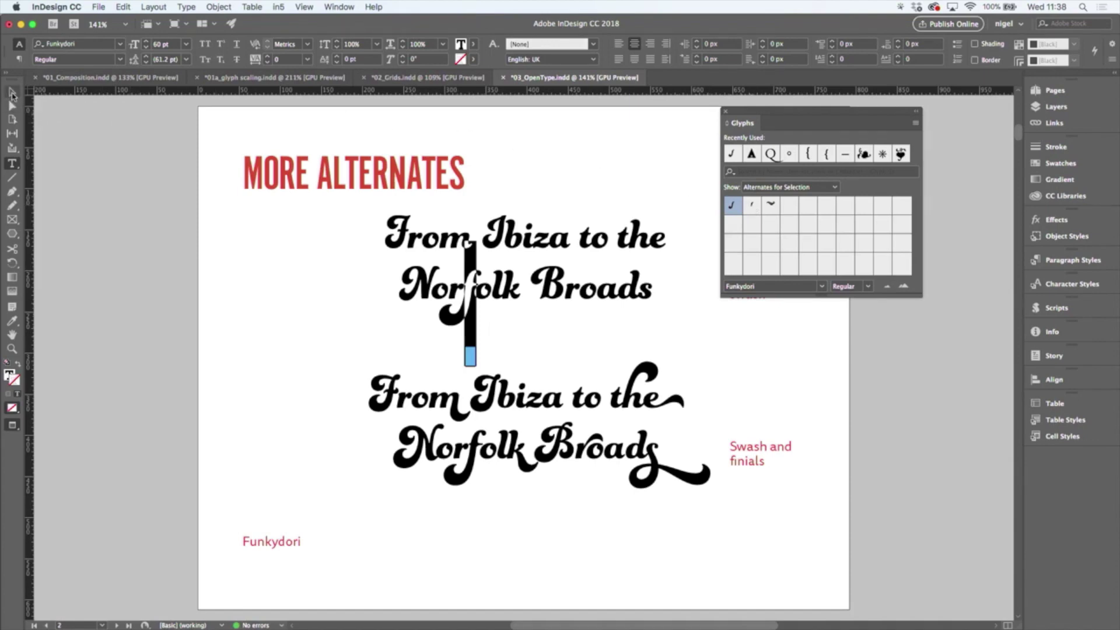
click(11, 93)
click(105, 146)
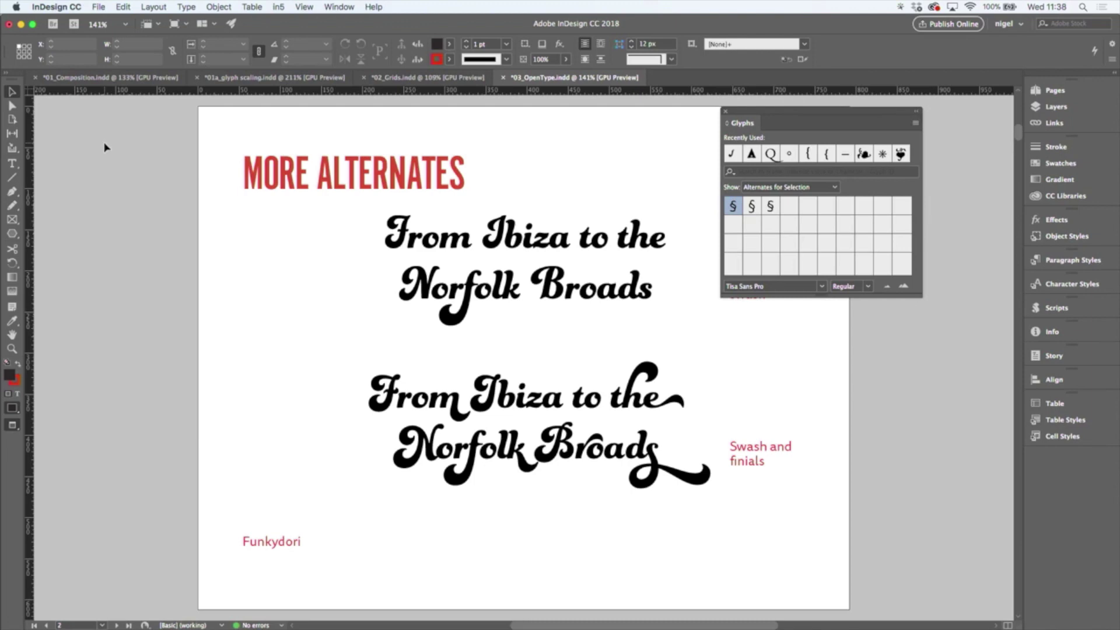
Go to the Ligatures page, close the Glyphs panel, and zoom in on the No Ligatures column
key(shift+Page_Down)
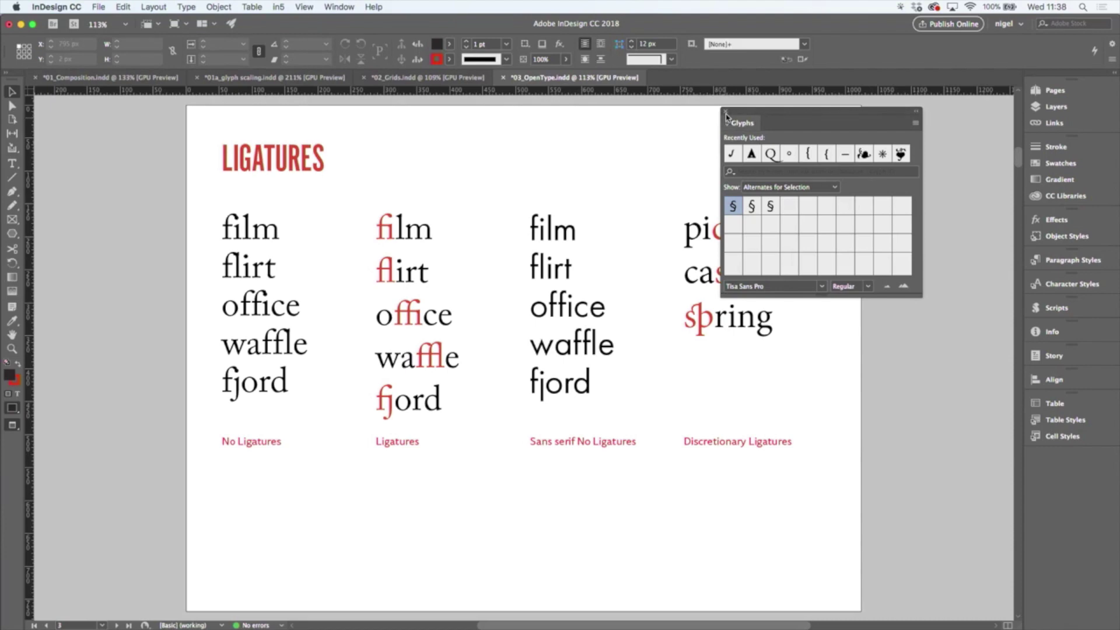
click(726, 113)
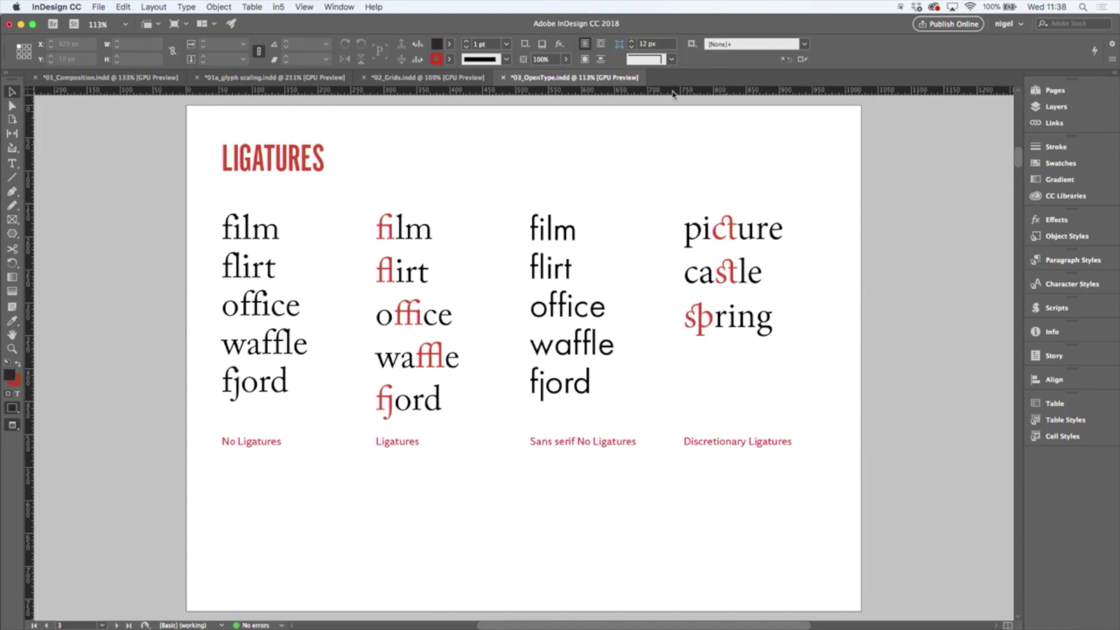
key(z)
drag(207, 207, 326, 413)
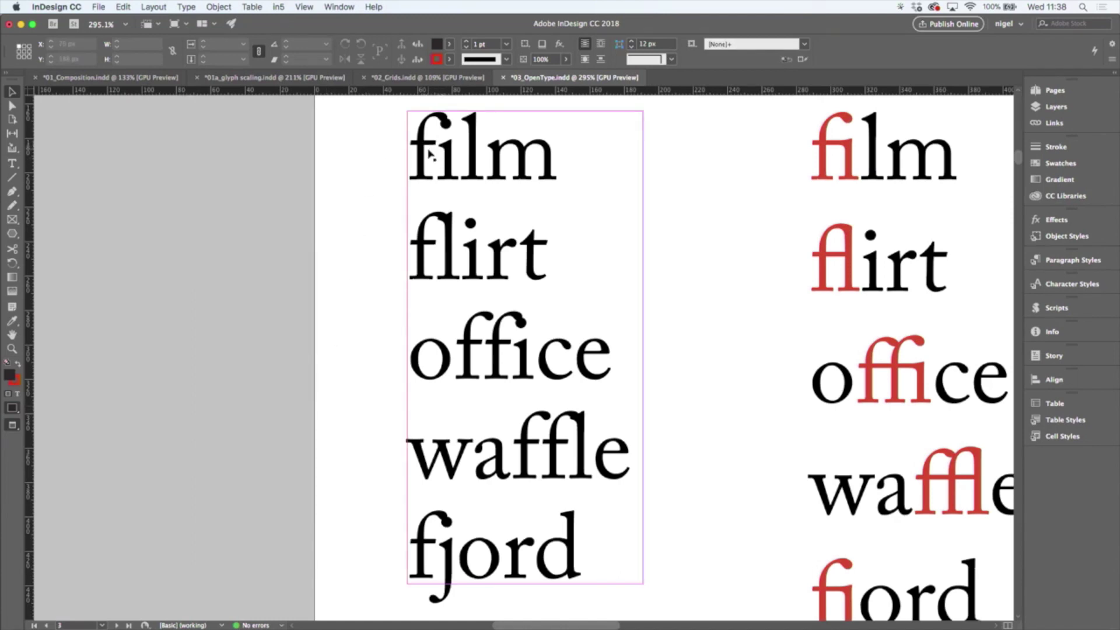
Pan across the ligature columns, then fit the page and zoom into the Discretionary Ligatures examples
key(space)
drag(621, 188, 362, 195)
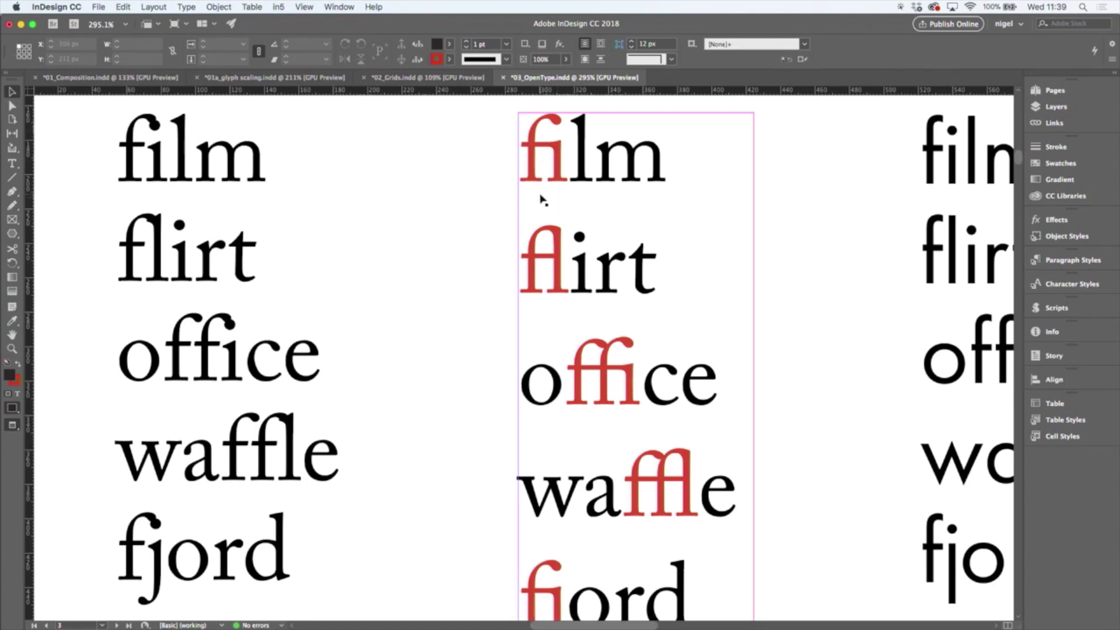
drag(726, 396, 516, 333)
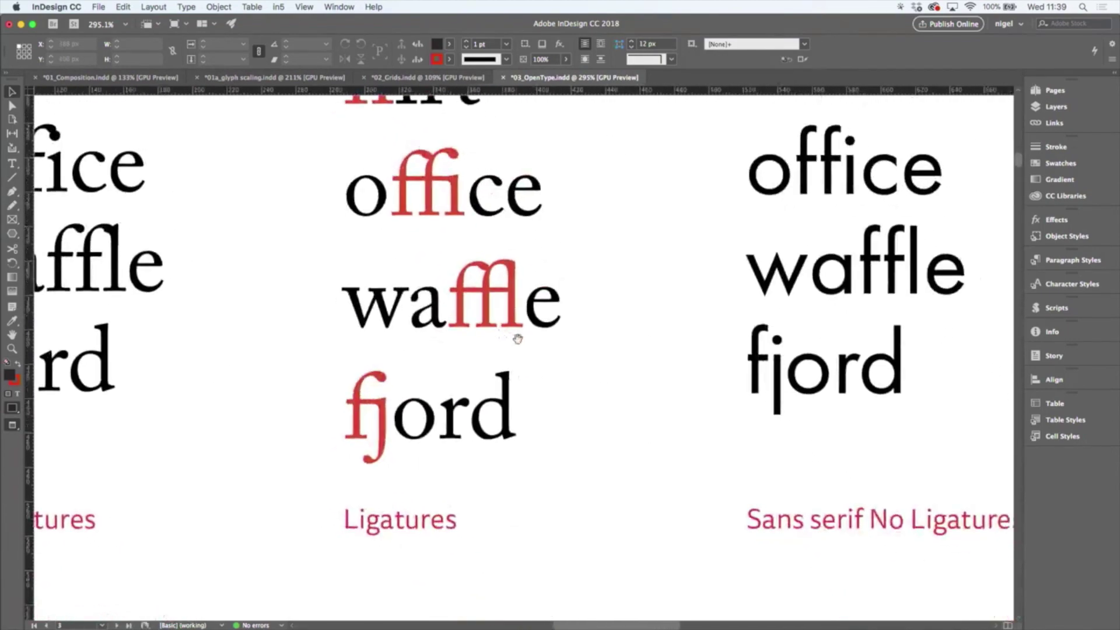
drag(693, 333, 536, 390)
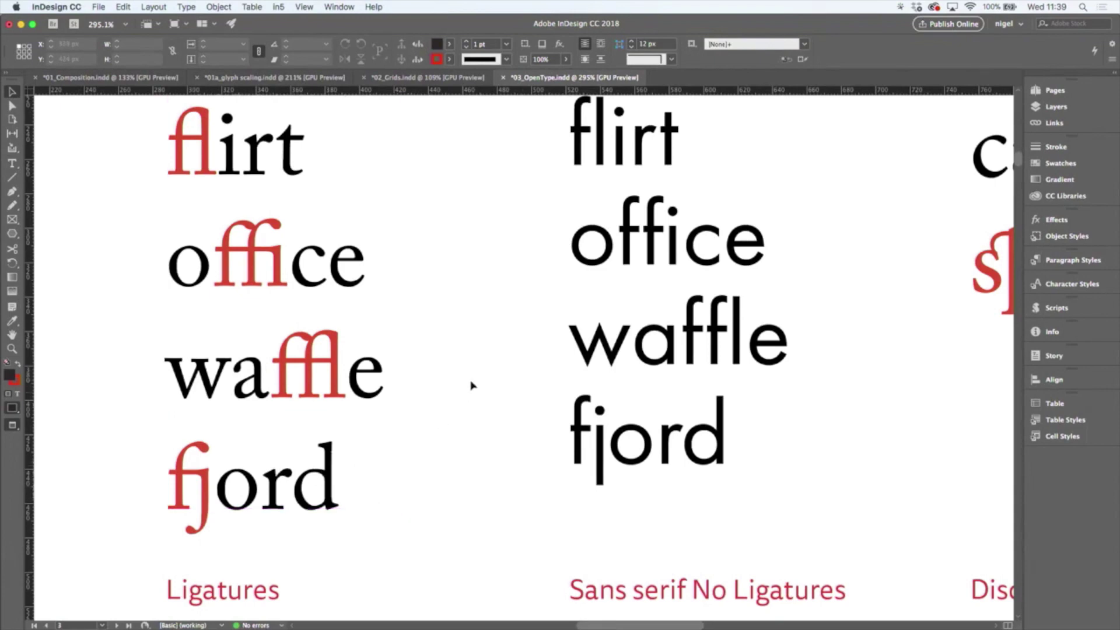
key(super+0)
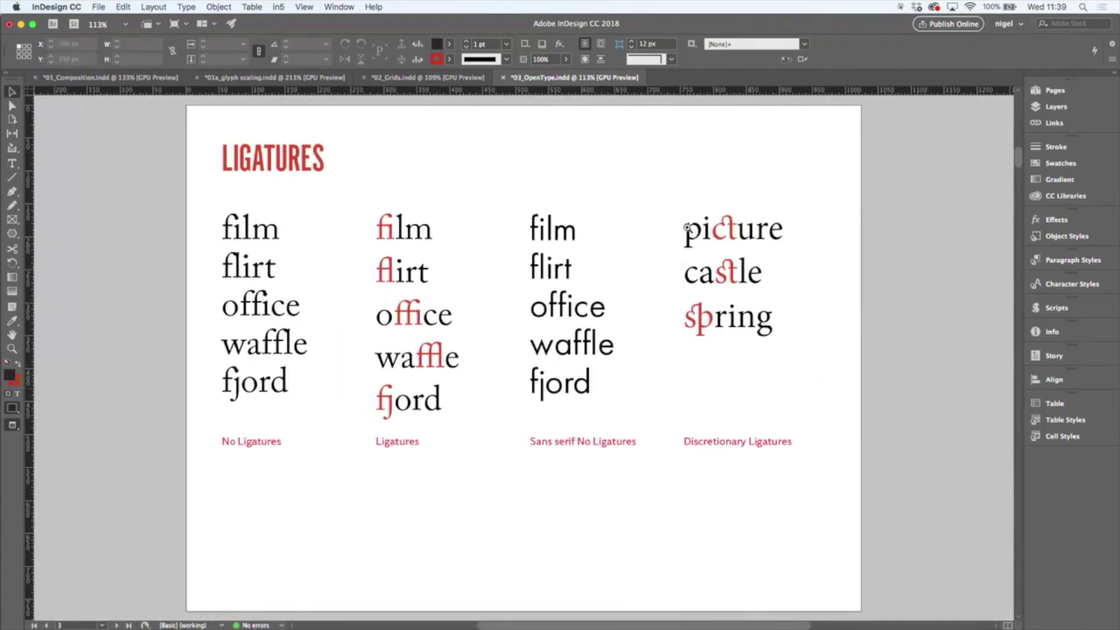
drag(856, 379, 856, 401)
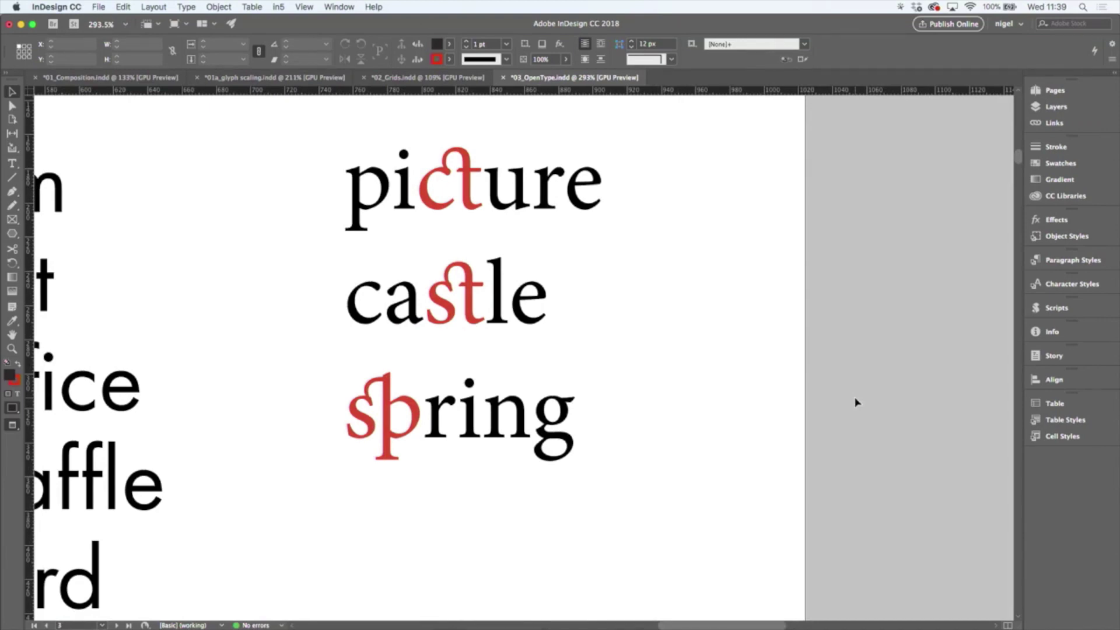
double_click(478, 175)
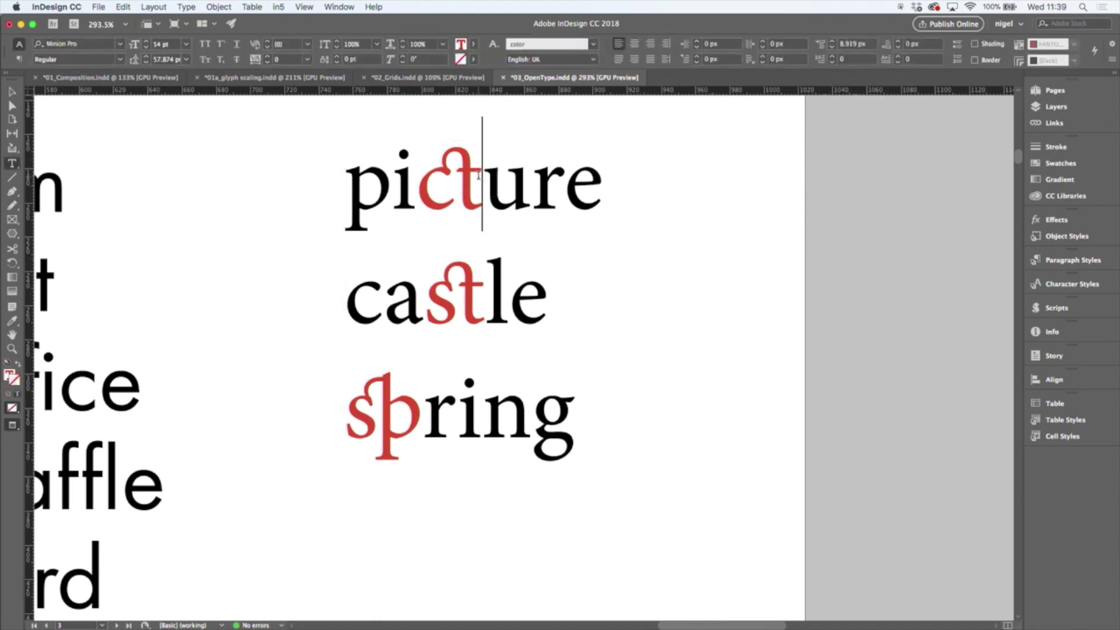
drag(479, 175, 426, 180)
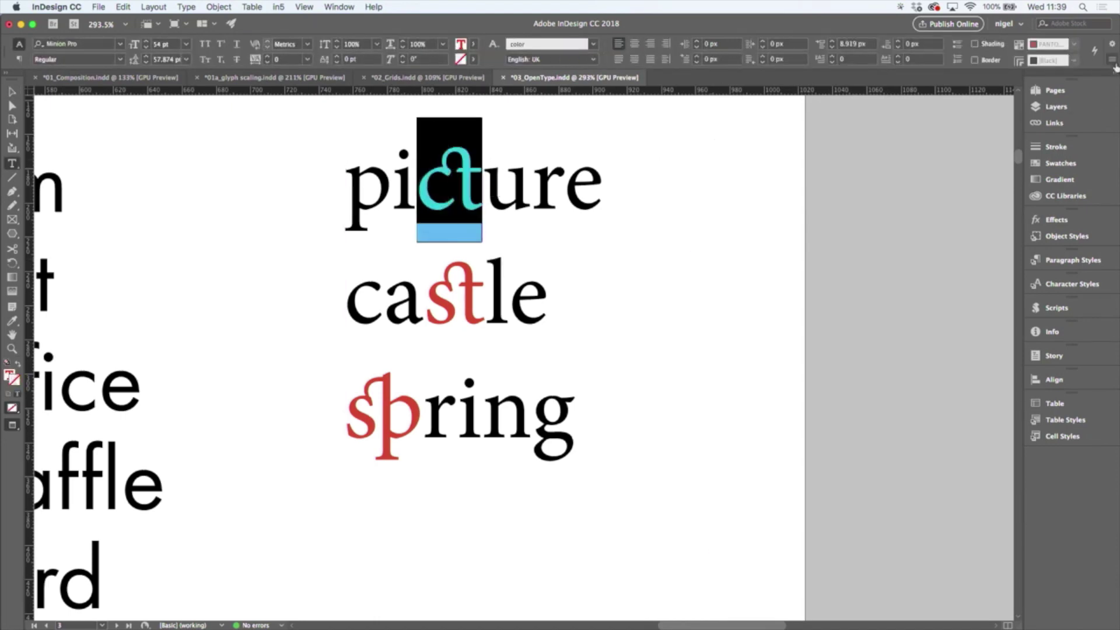
click(1112, 60)
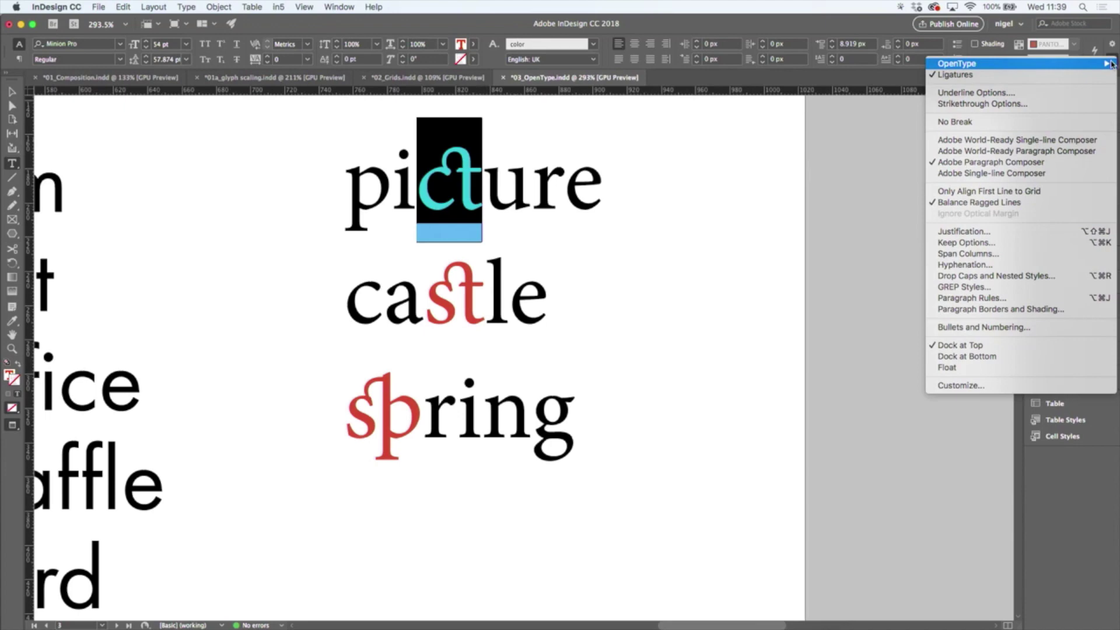
mouse_move(1112, 64)
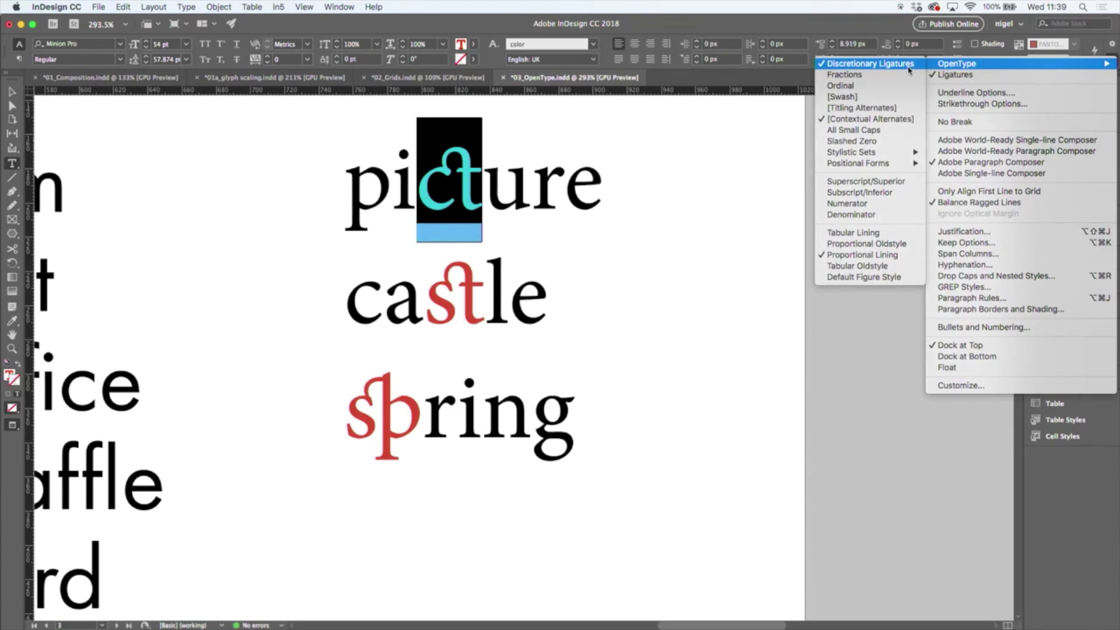
click(909, 69)
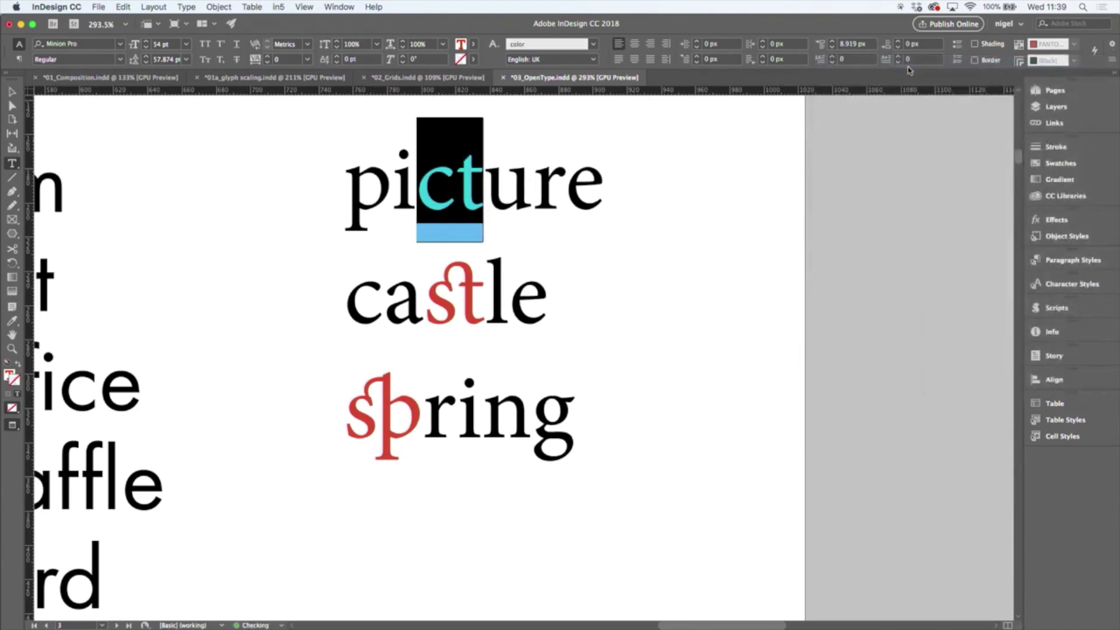
click(1110, 61)
mouse_move(1088, 66)
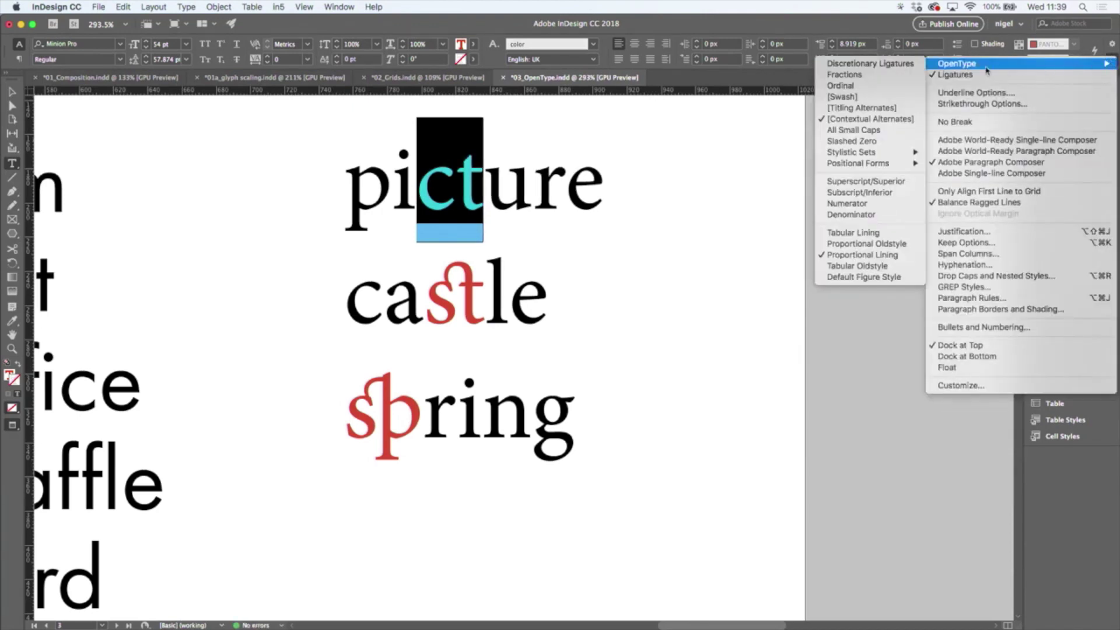
click(913, 69)
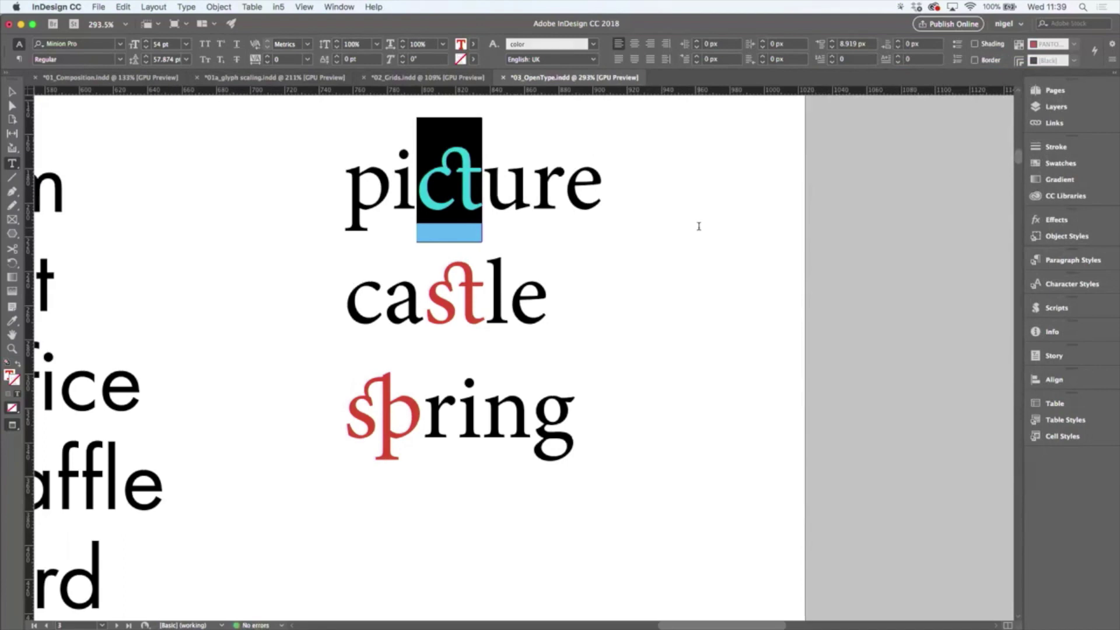
click(479, 186)
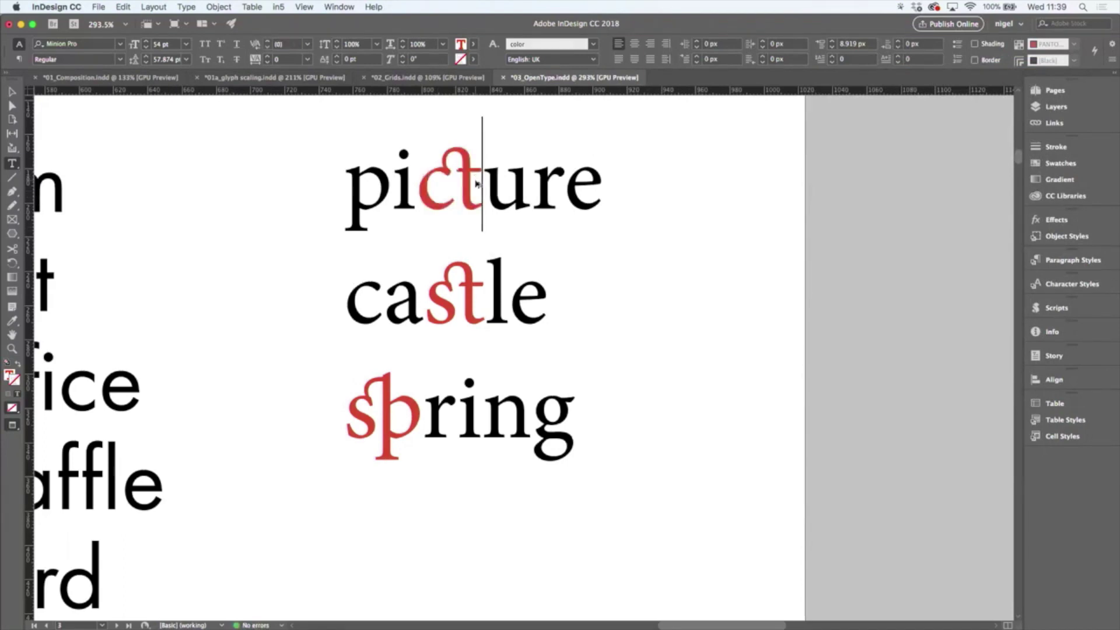
key(super+0)
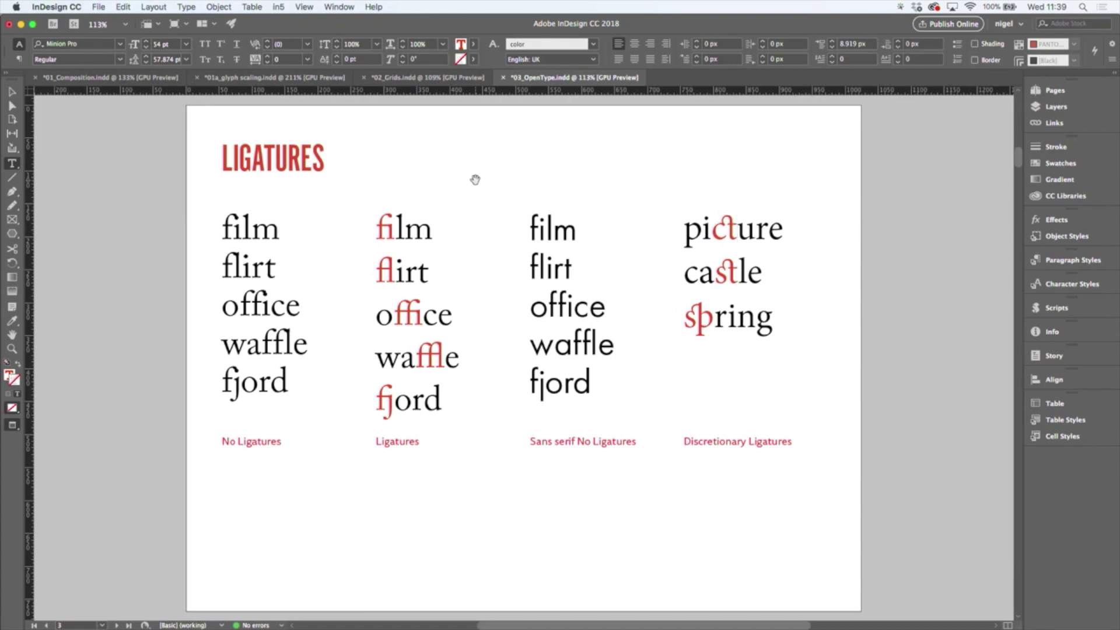
click(12, 92)
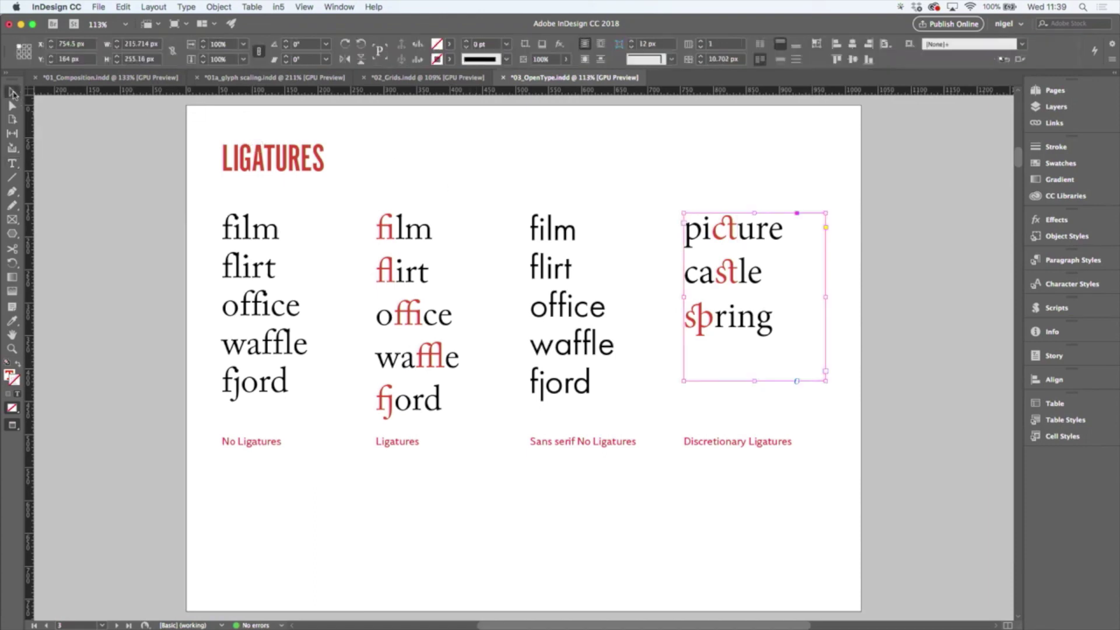
On page 4, replace the ER in EVERY with its ligature alternate, then go to page 5
click(202, 128)
key(shift+Page_Down)
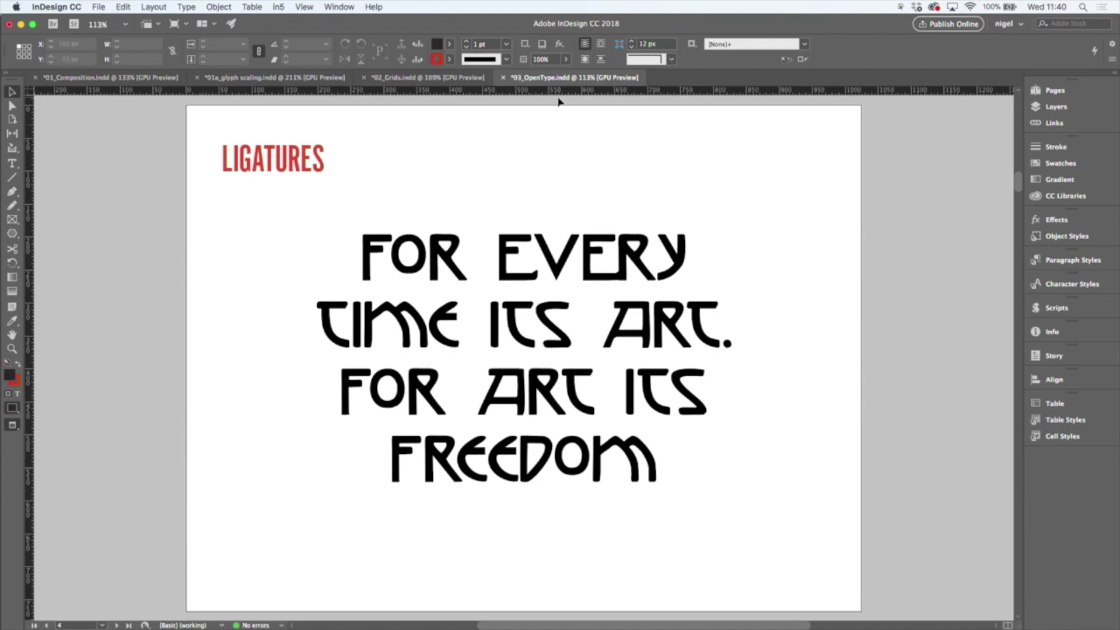
click(648, 248)
double_click(647, 248)
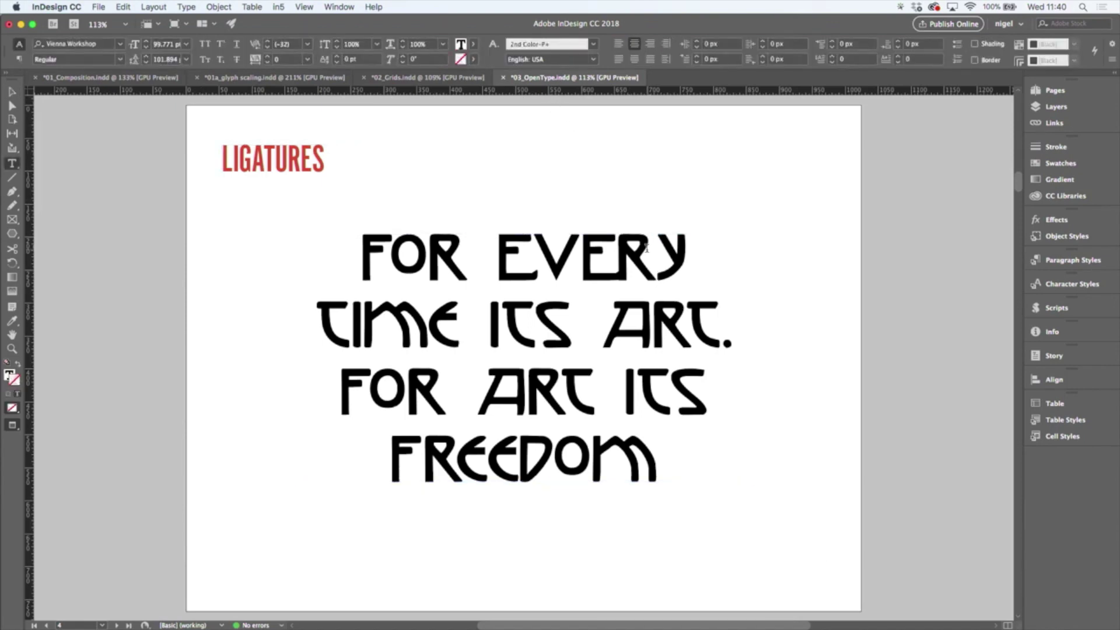
drag(655, 248, 587, 243)
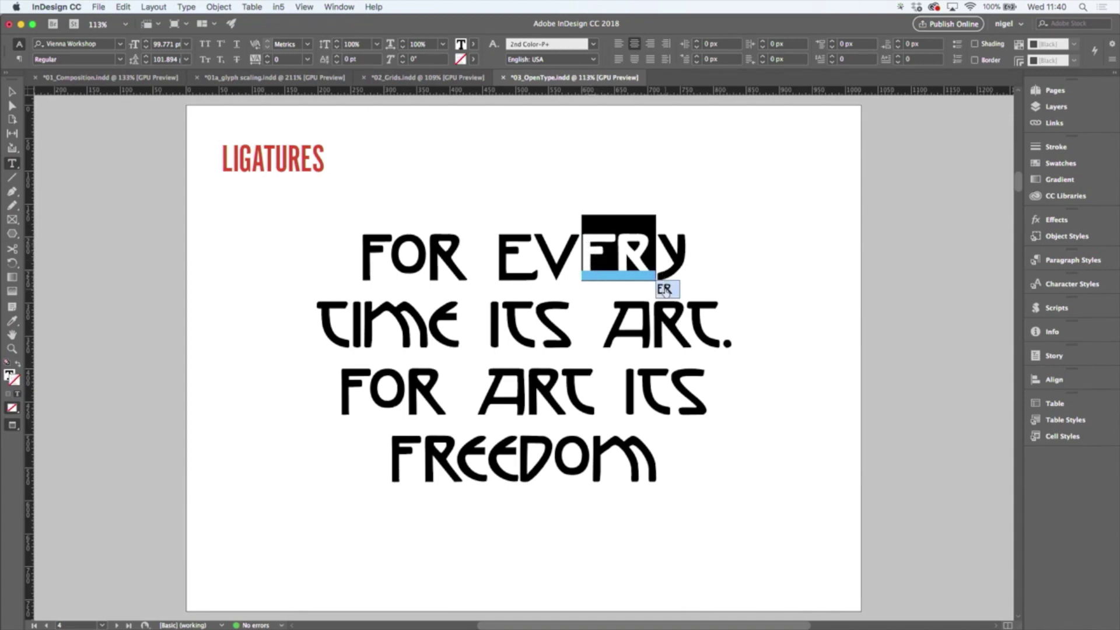
click(666, 289)
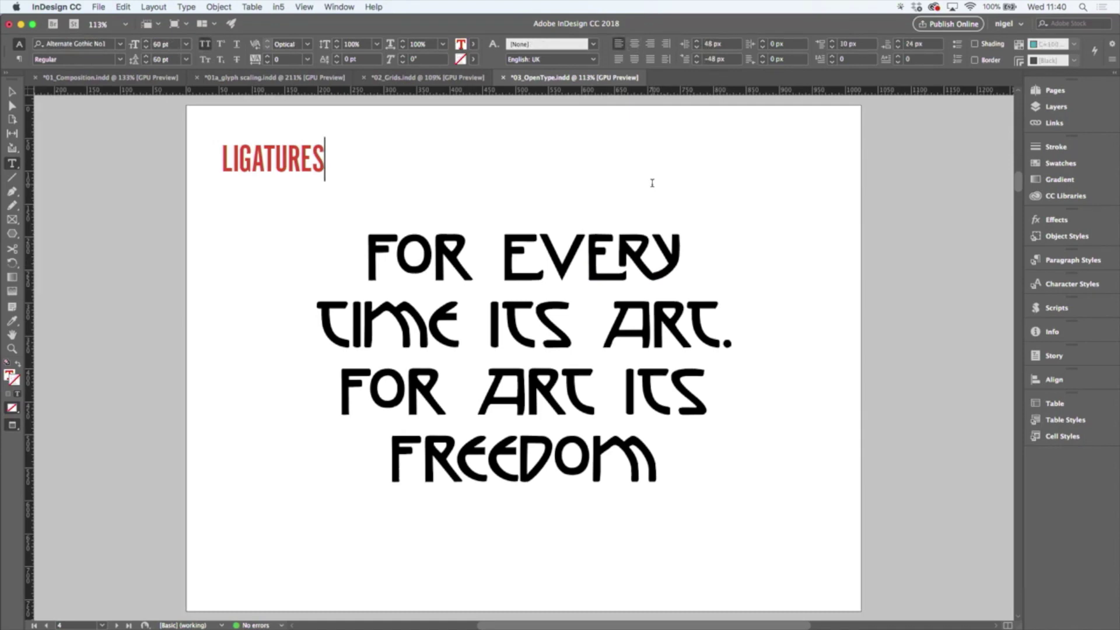
key(shift+Page_Down)
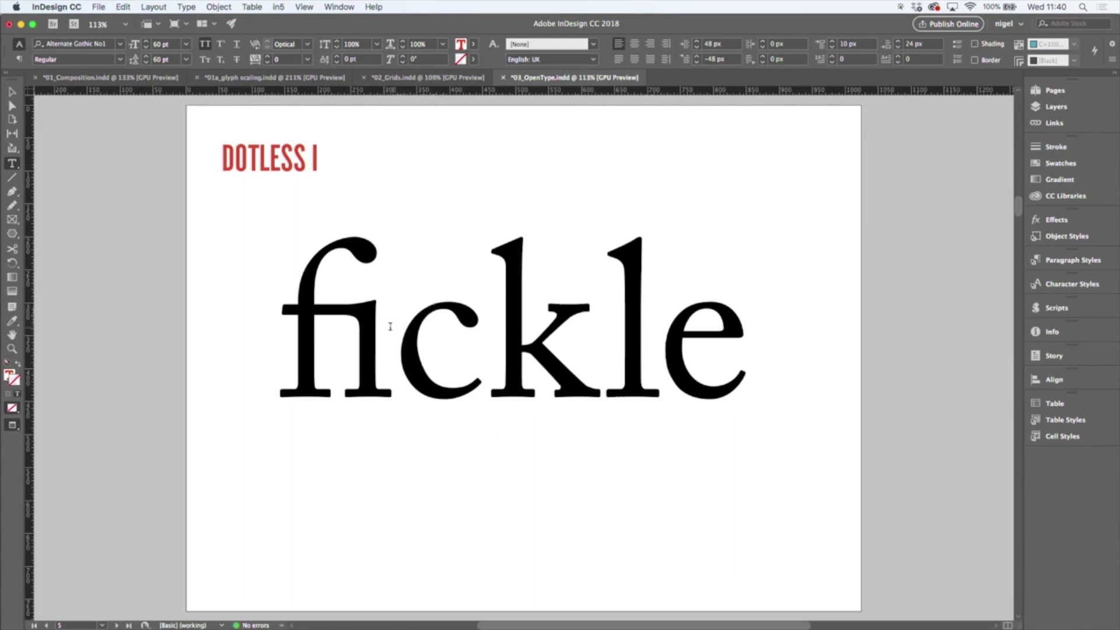
Select the i of fickle's fi ligature and replace it with a dotless ı
drag(385, 325, 347, 322)
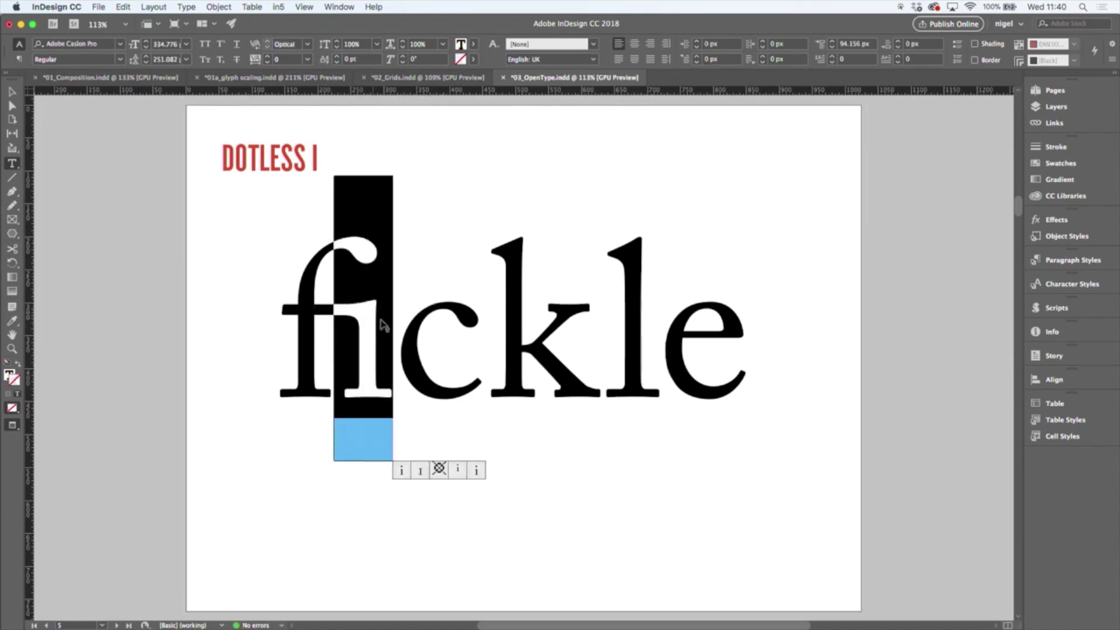
double_click(399, 327)
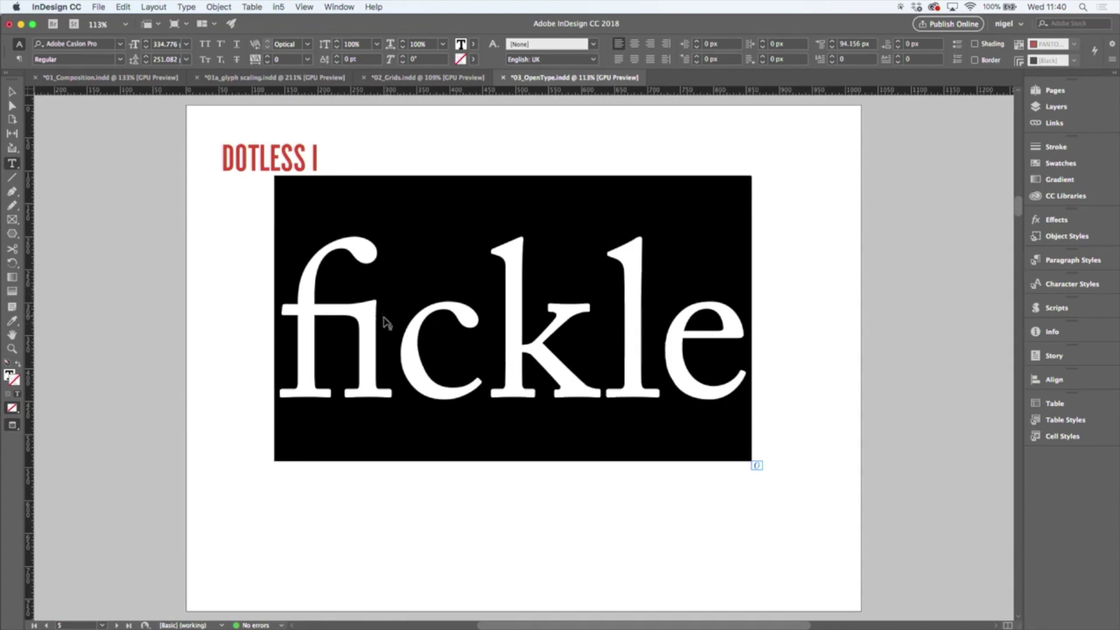
click(385, 321)
drag(380, 309, 280, 309)
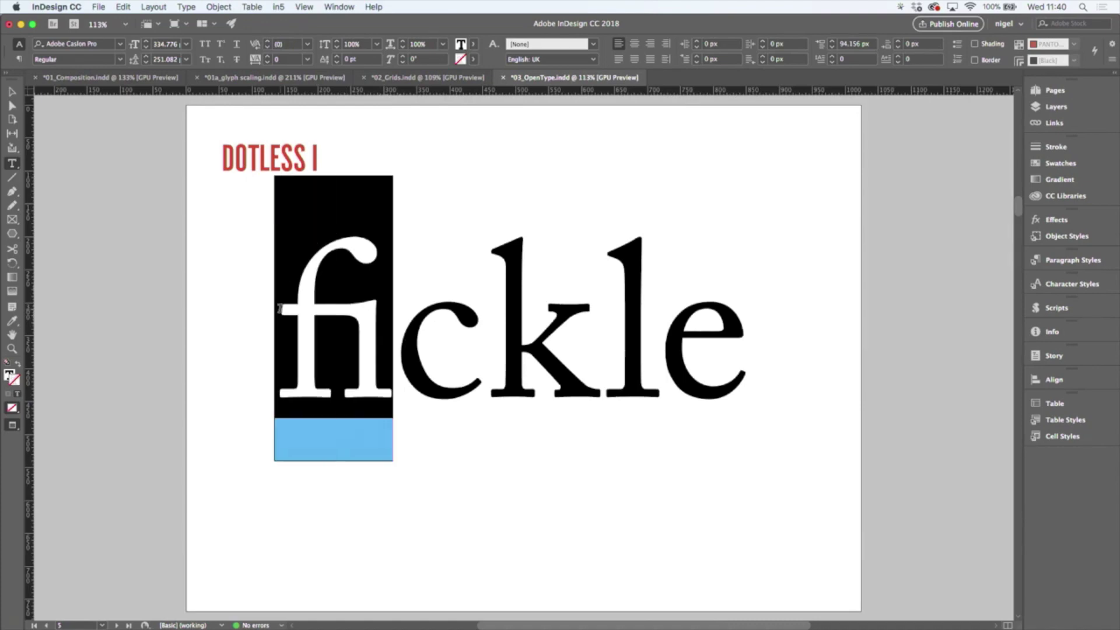
click(369, 339)
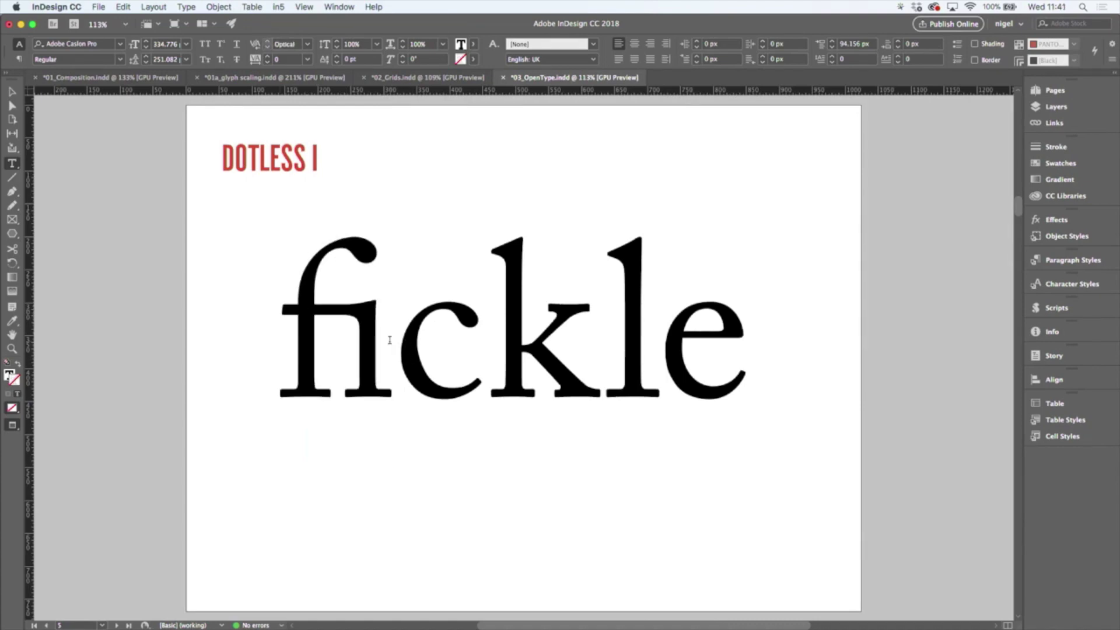
drag(370, 340, 358, 344)
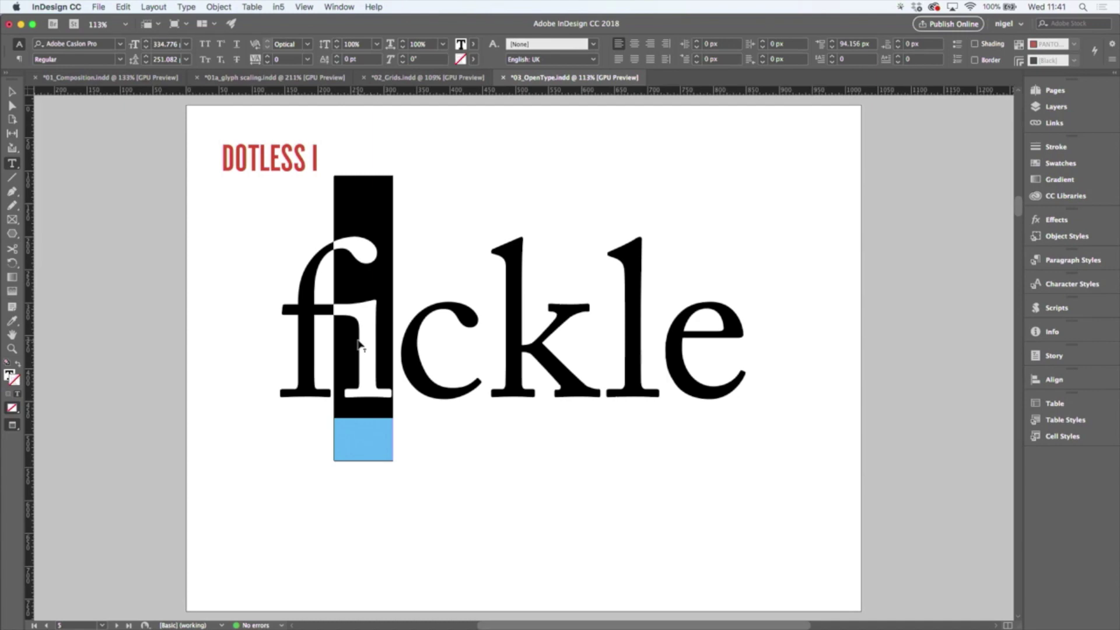
text(^)
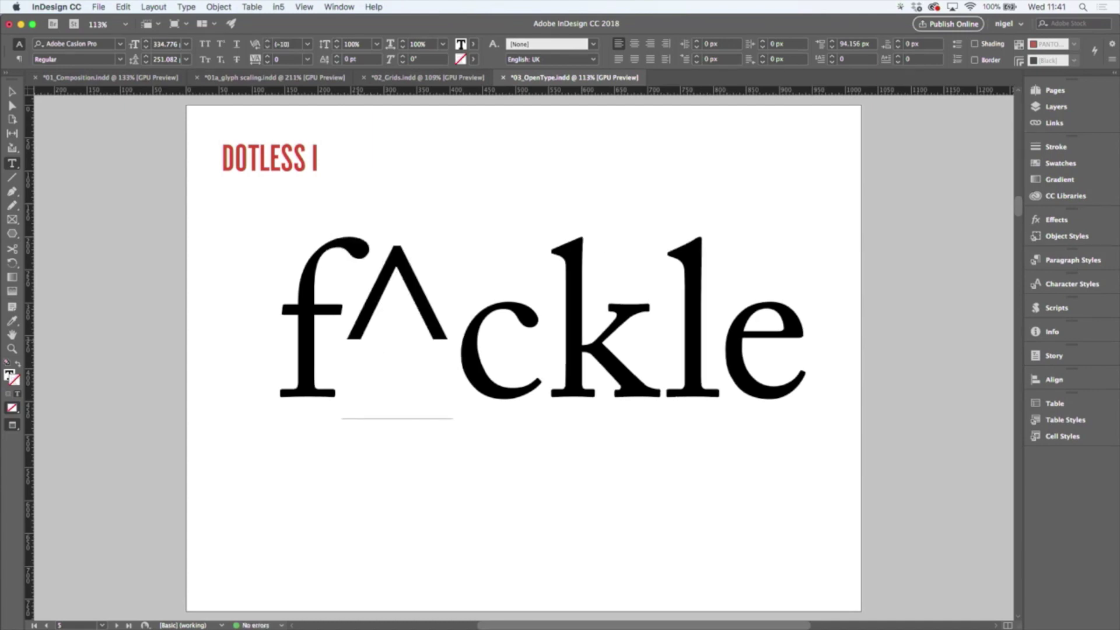
key(BackSpace)
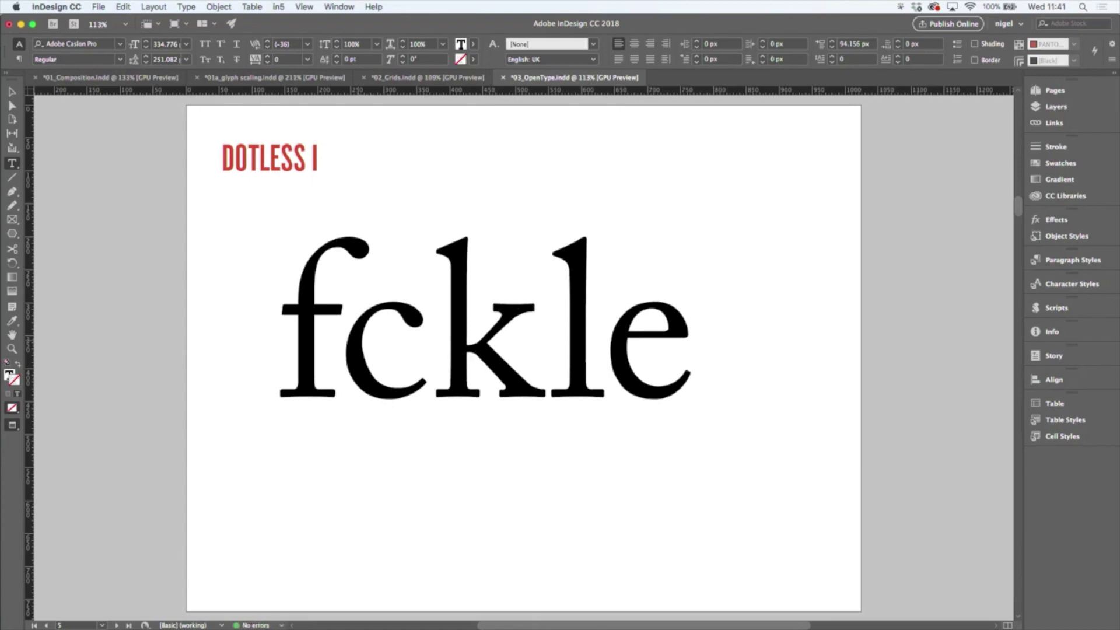
text(ı)
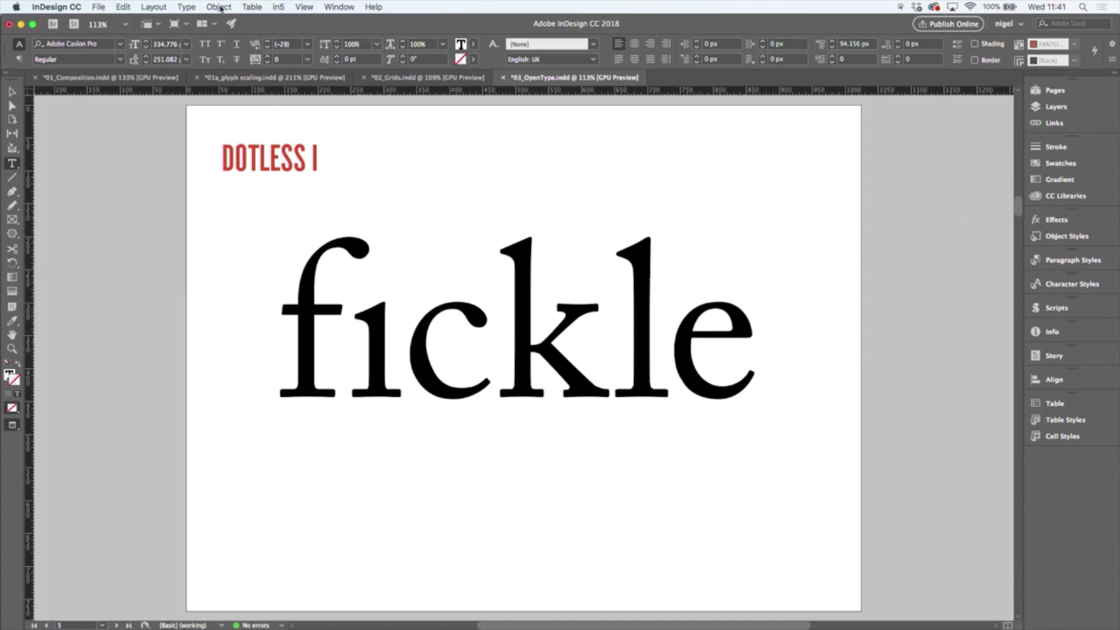
click(191, 7)
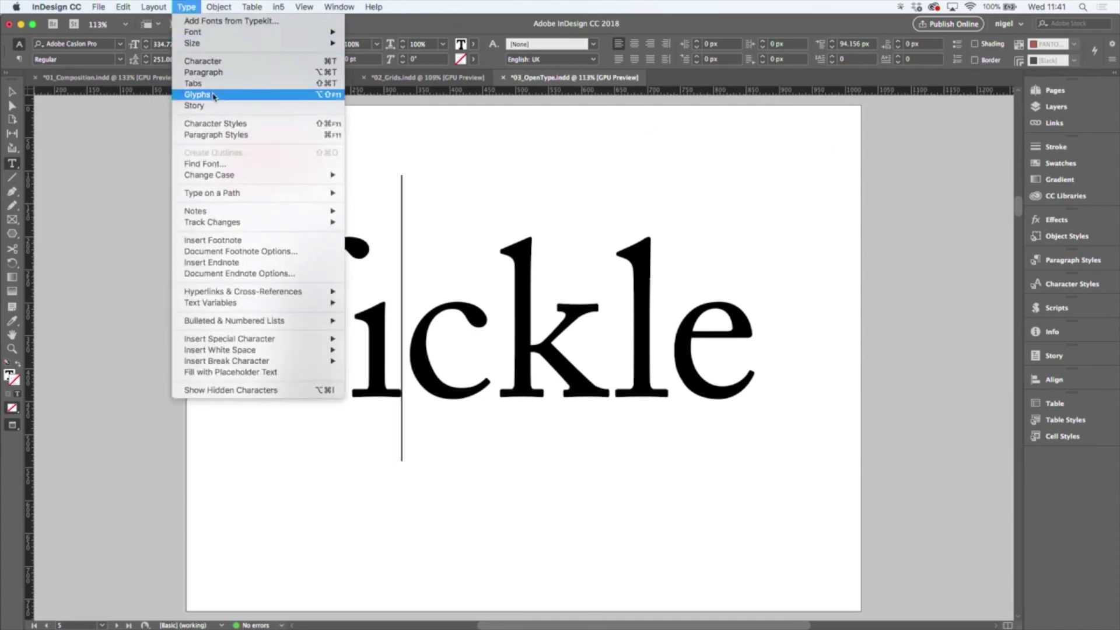
click(213, 95)
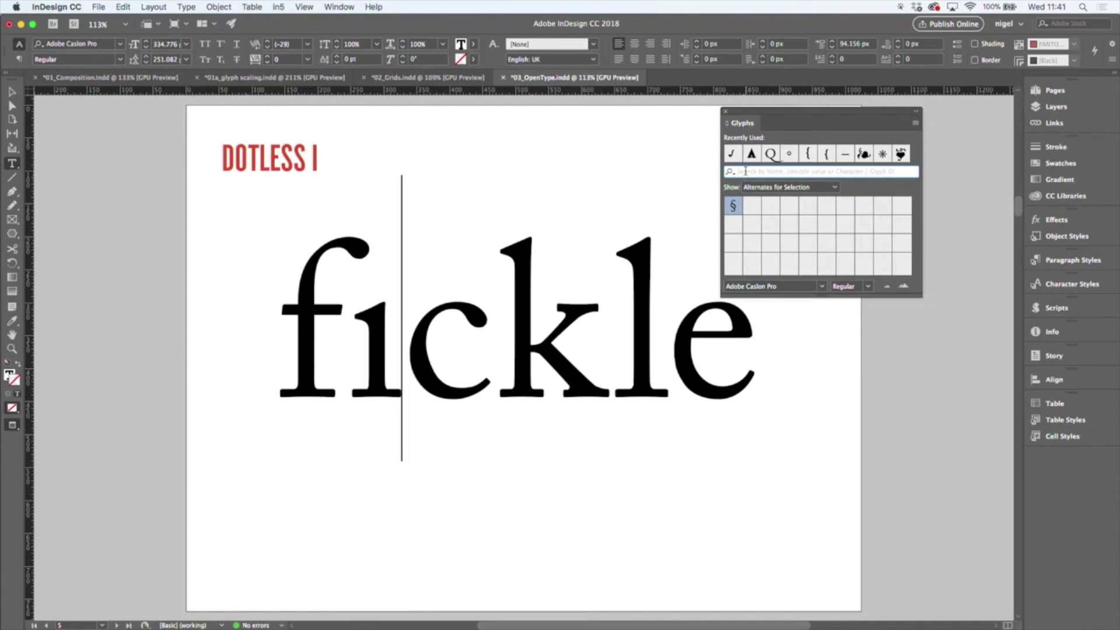
click(746, 171)
text(dotless)
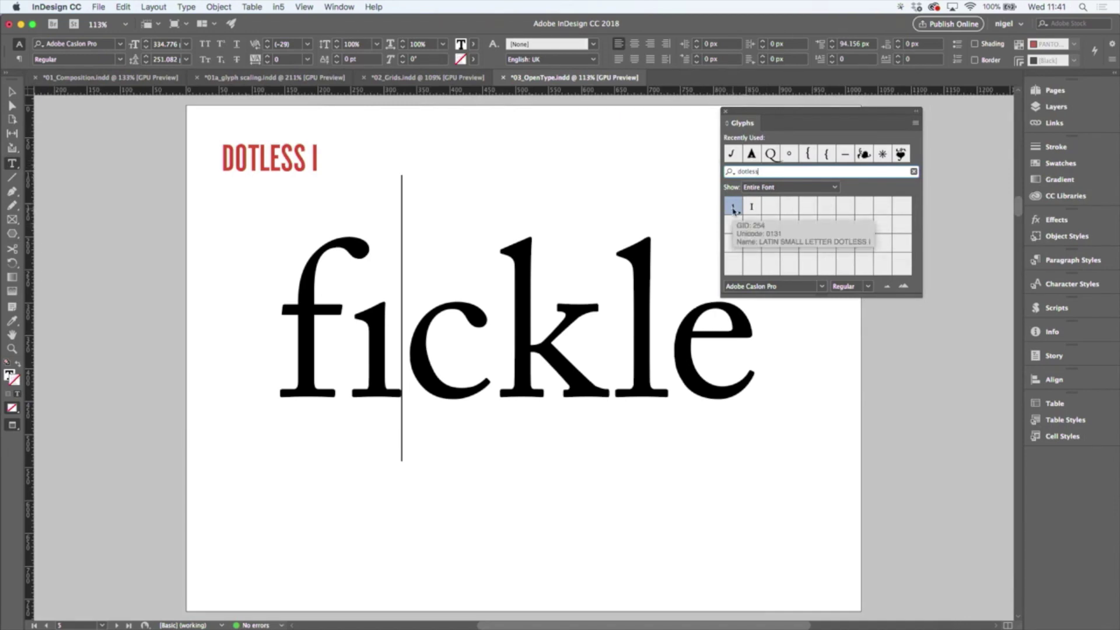
click(725, 112)
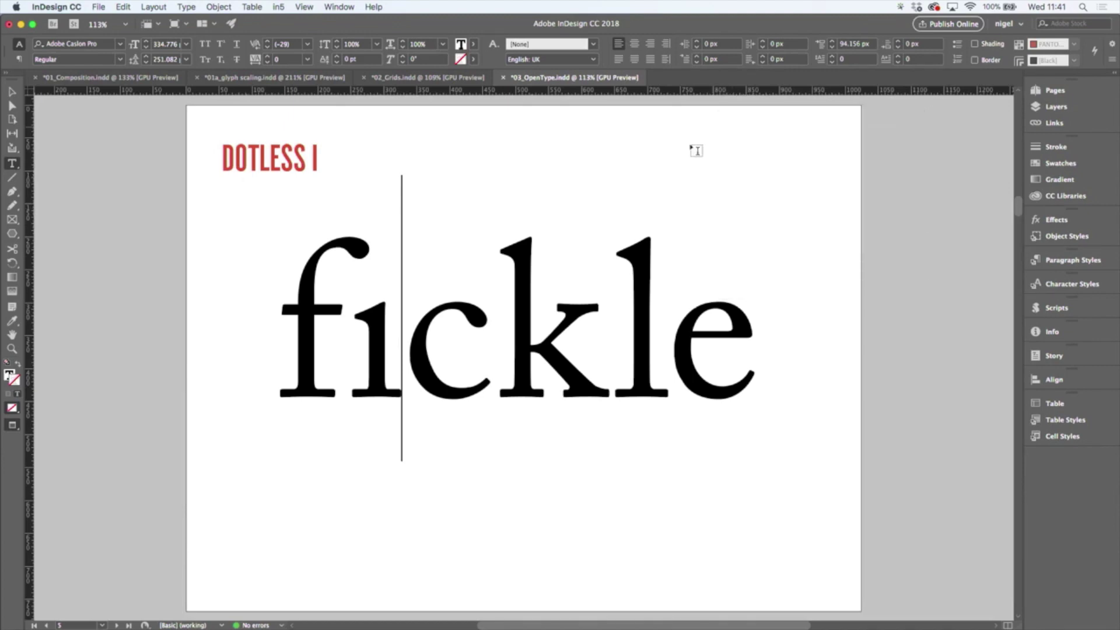